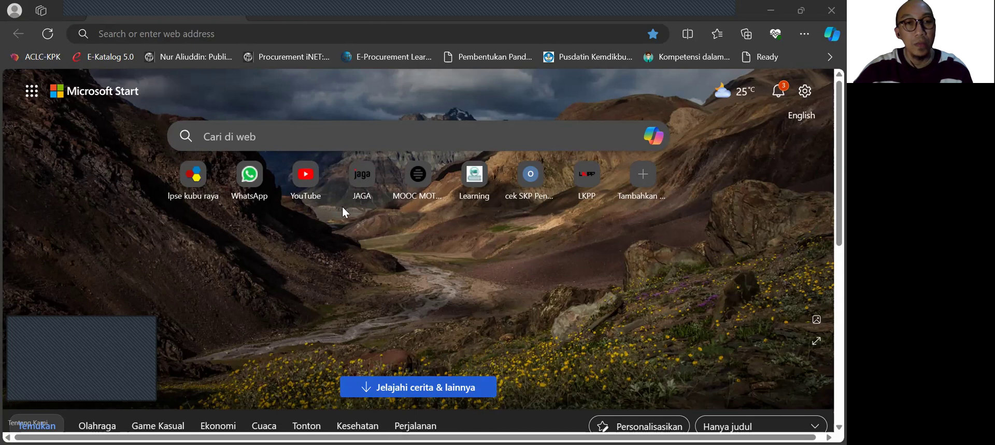
Step: Open the JAGA website at jaga.id
{"action": "left_click", "coordinate": [247, 35]}
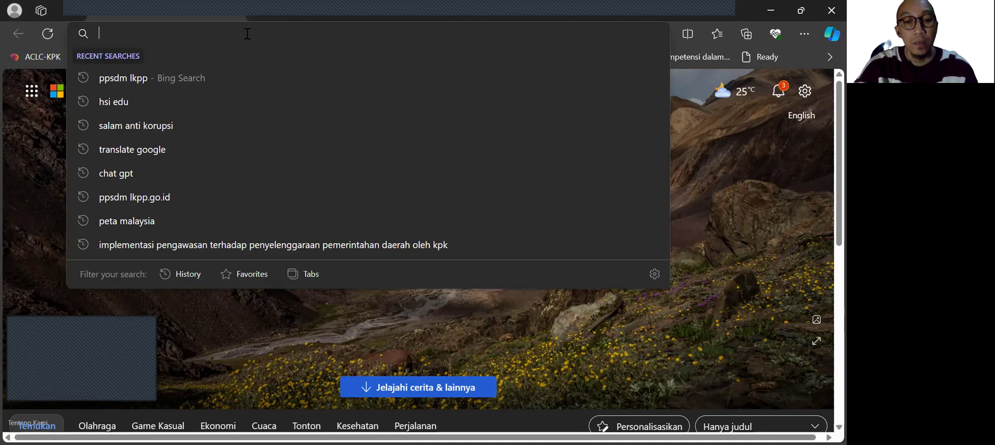
{"action": "type", "text": "jaga.id"}
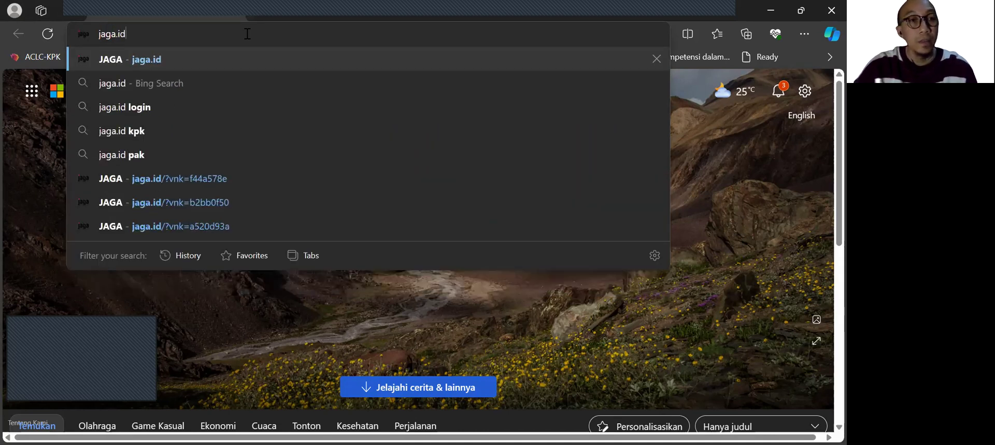
{"action": "left_click", "coordinate": [120, 61]}
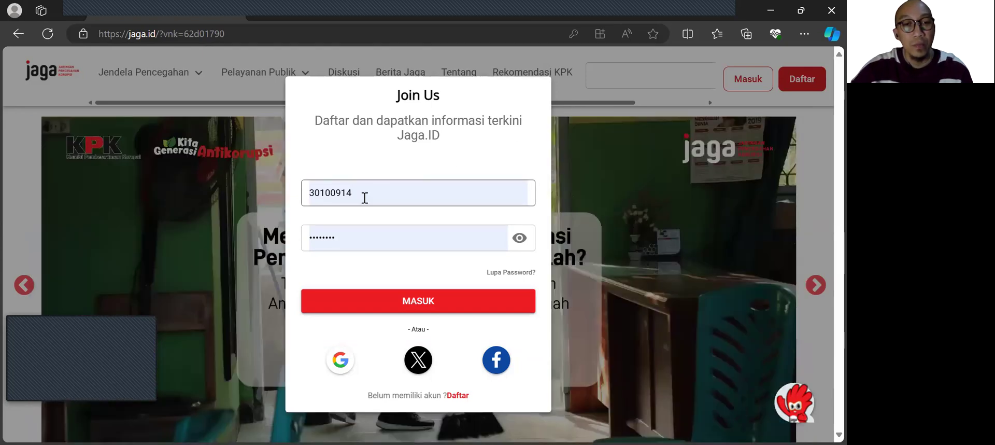
Step: Sign in to the school's JAGA account with the username and password already filled in
{"action": "left_click", "coordinate": [366, 198]}
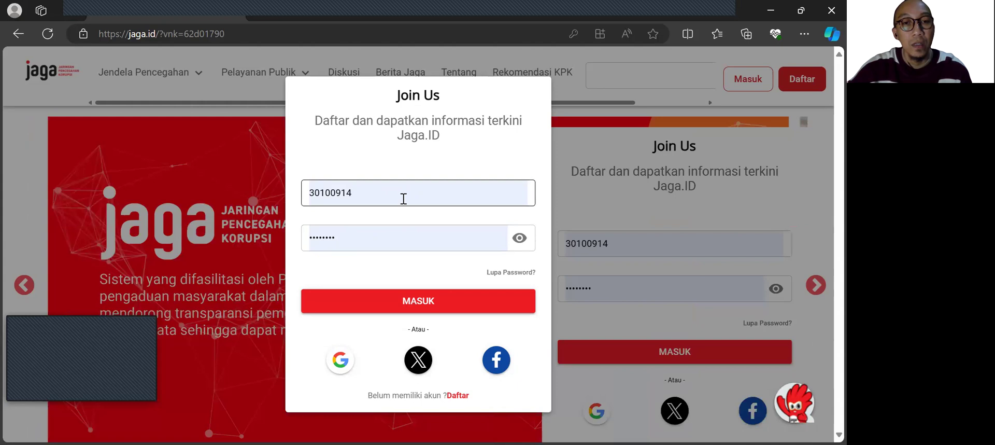
{"action": "left_click", "coordinate": [402, 196]}
{"action": "left_click", "coordinate": [321, 164]}
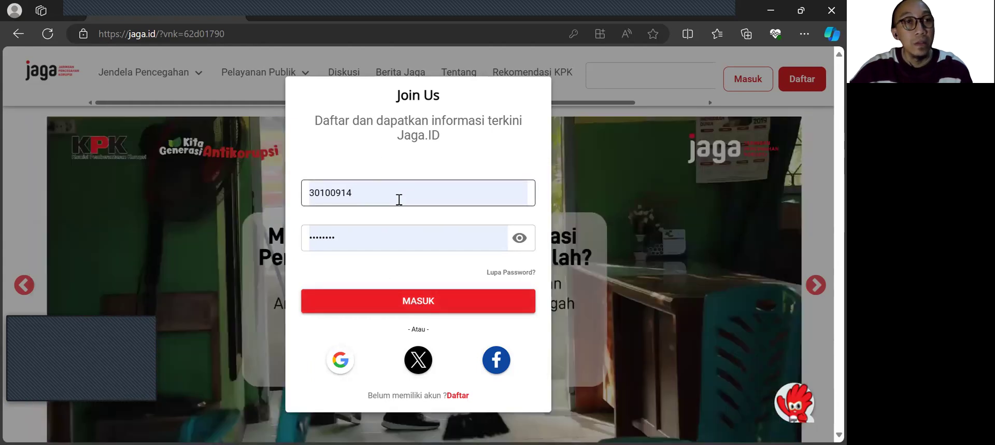
{"action": "left_click", "coordinate": [410, 301]}
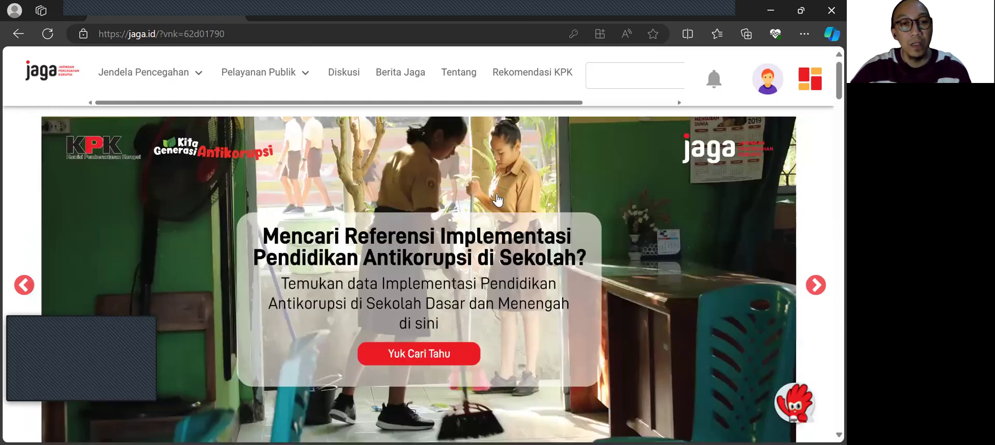
Step: Look over the Survei Penilaian Integritas and Jendela Pencegahan sections on the home page, and open the account's user profile
{"action": "scroll", "coordinate": [497, 202], "scroll_direction": "down", "scroll_amount": 10}
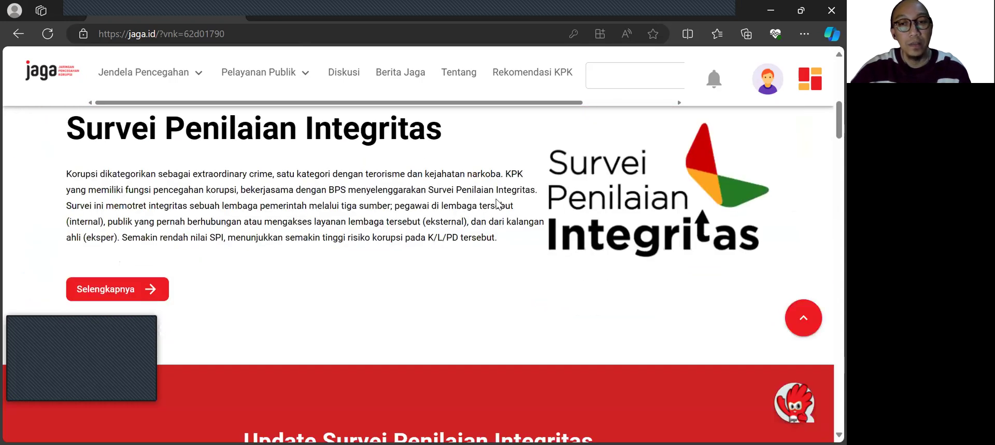
{"action": "scroll", "coordinate": [497, 203], "scroll_direction": "down", "scroll_amount": 10}
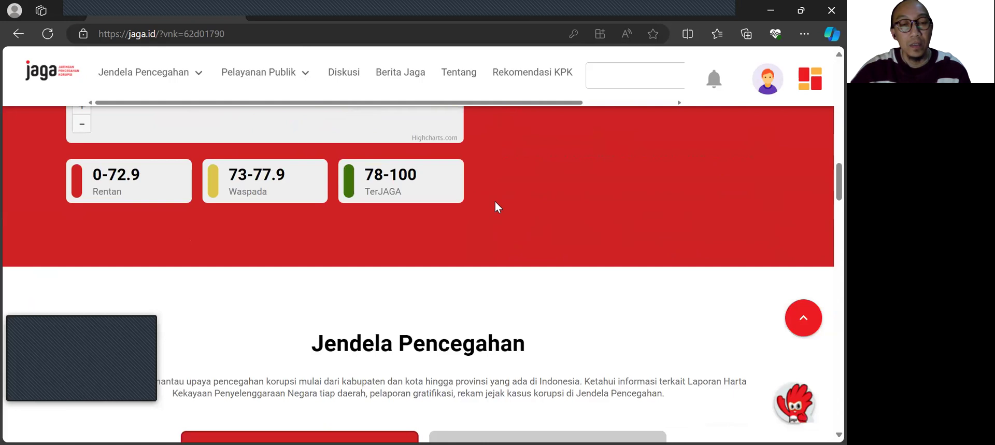
{"action": "scroll", "coordinate": [495, 202], "scroll_direction": "down", "scroll_amount": 4}
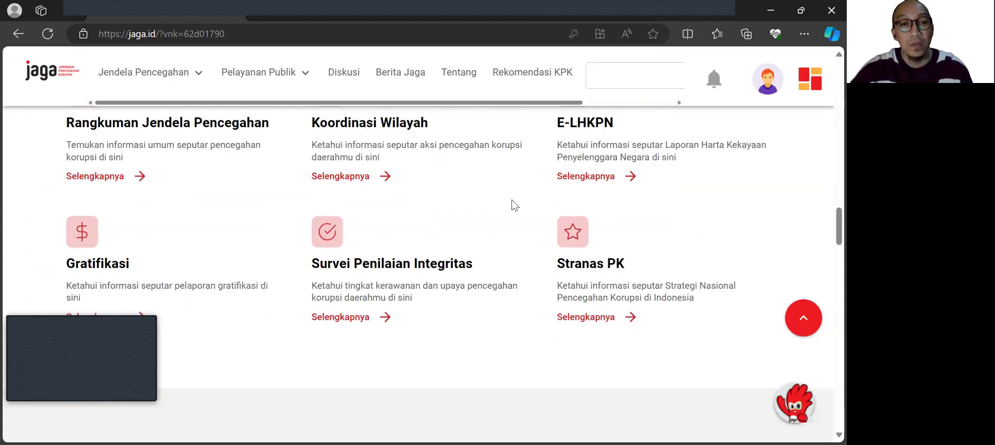
{"action": "scroll", "coordinate": [581, 210], "scroll_direction": "up", "scroll_amount": 12}
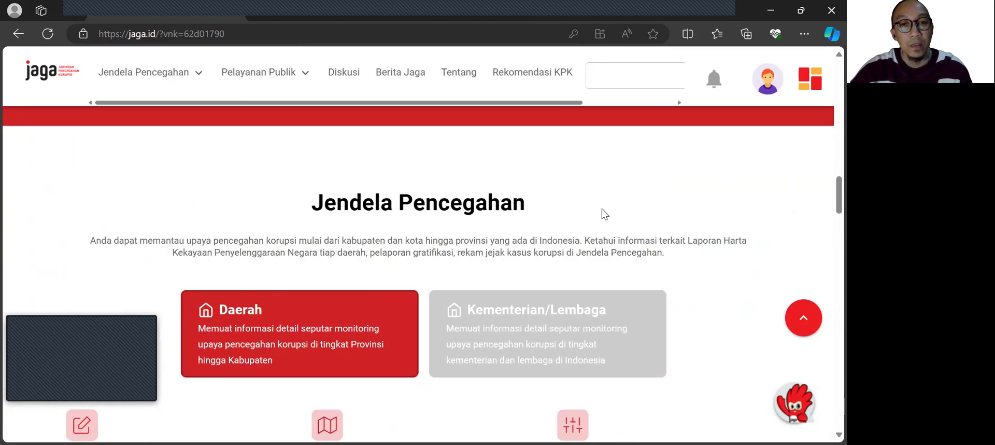
{"action": "scroll", "coordinate": [522, 210], "scroll_direction": "up", "scroll_amount": 8}
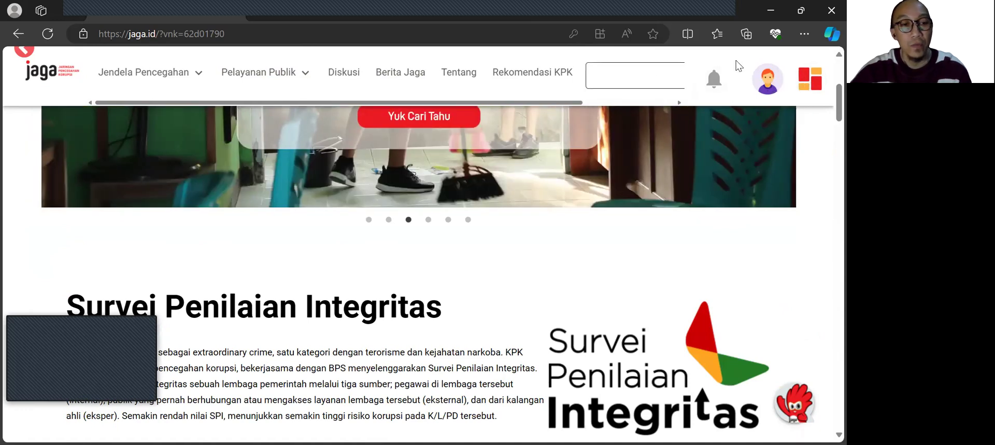
{"action": "left_click", "coordinate": [766, 82]}
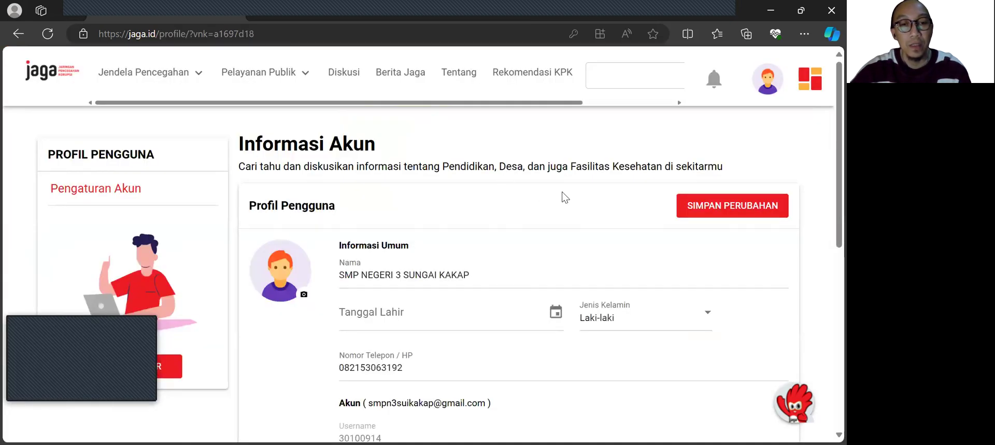
Step: Review the profile's general information, phone number, account e-mail and username, and the options for changing the password and e-mail
{"action": "scroll", "coordinate": [518, 205], "scroll_direction": "down", "scroll_amount": 3}
{"action": "scroll", "coordinate": [497, 202], "scroll_direction": "up", "scroll_amount": 3}
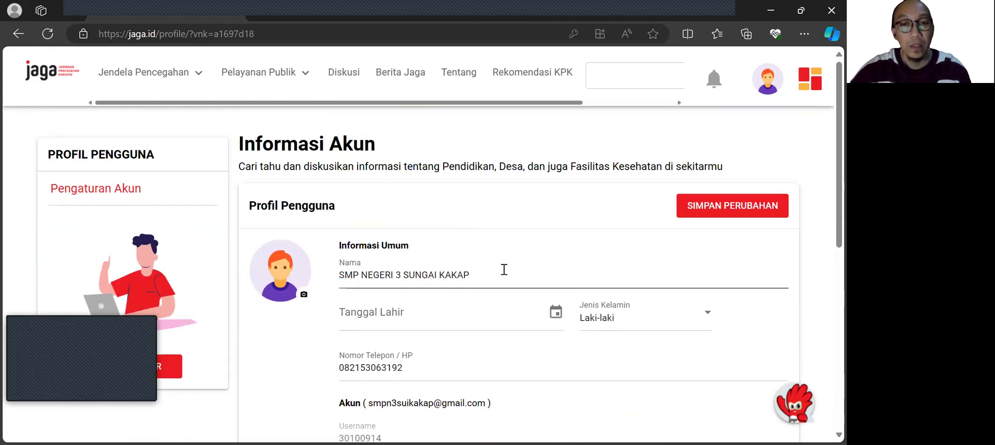
{"action": "scroll", "coordinate": [482, 251], "scroll_direction": "down", "scroll_amount": 1}
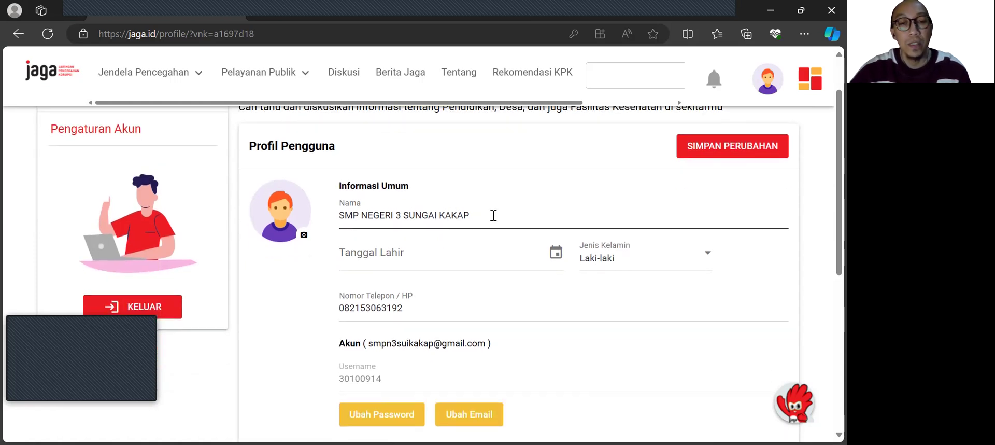
{"action": "scroll", "coordinate": [466, 237], "scroll_direction": "down", "scroll_amount": 1}
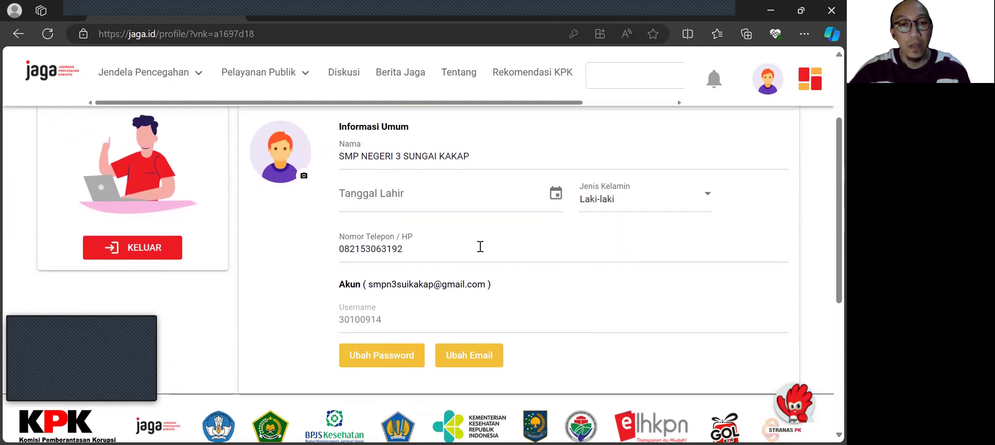
{"action": "scroll", "coordinate": [545, 261], "scroll_direction": "down", "scroll_amount": 1}
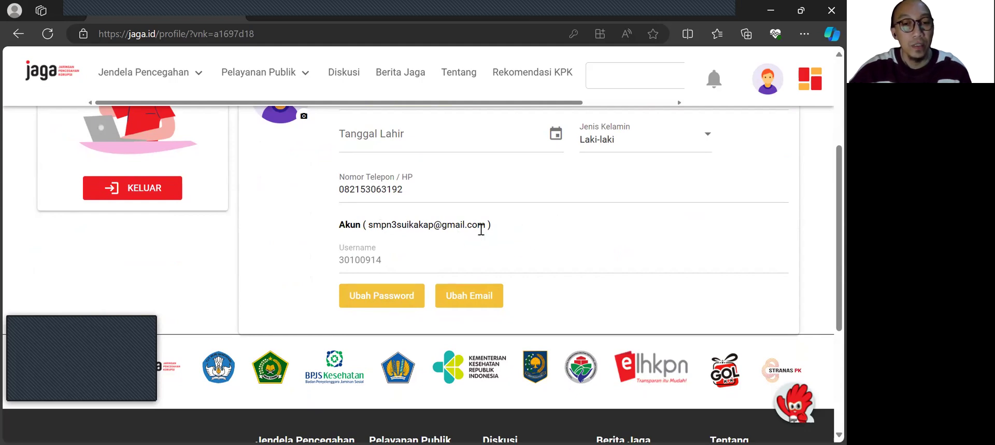
{"action": "scroll", "coordinate": [548, 224], "scroll_direction": "up", "scroll_amount": 1}
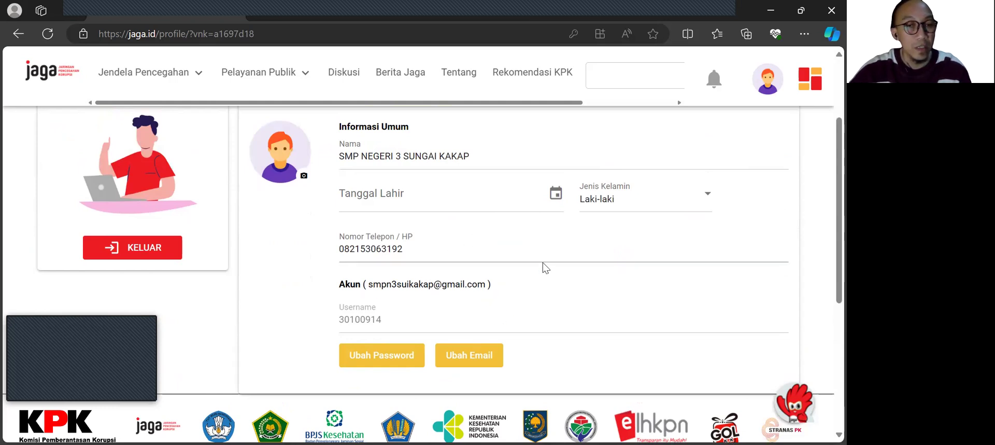
{"action": "scroll", "coordinate": [654, 218], "scroll_direction": "up", "scroll_amount": 2}
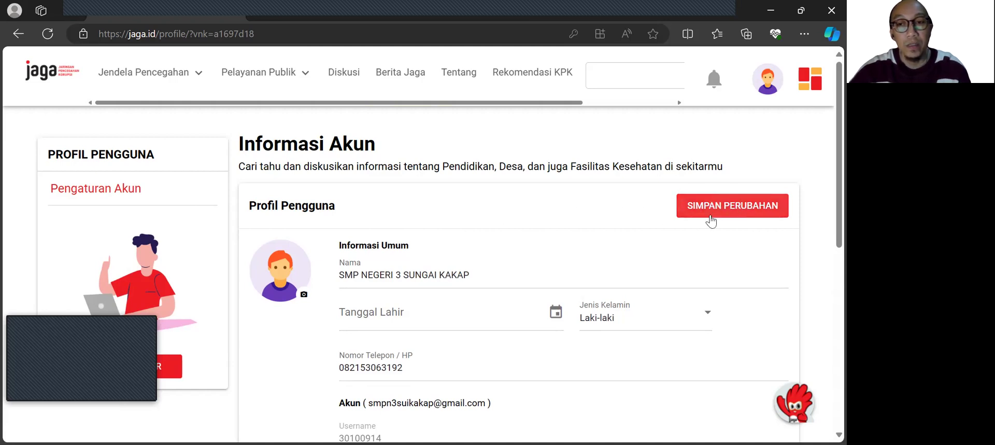
{"action": "scroll", "coordinate": [509, 243], "scroll_direction": "down", "scroll_amount": 1}
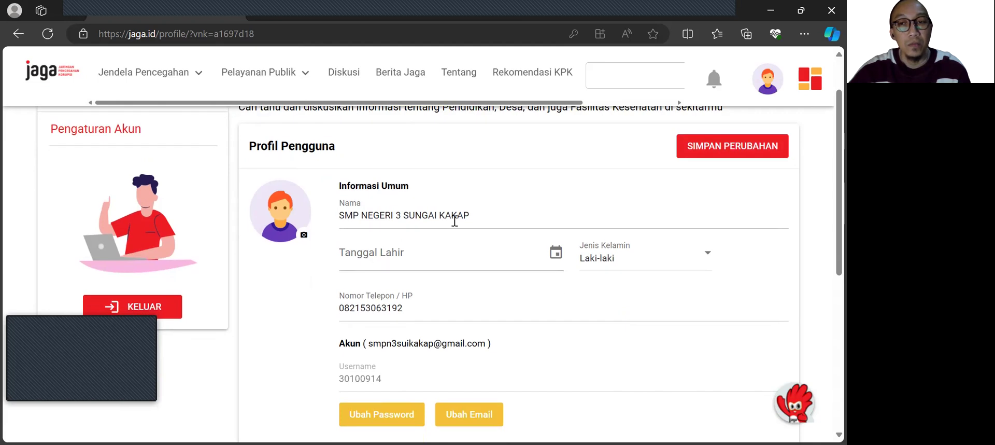
{"action": "scroll", "coordinate": [598, 206], "scroll_direction": "up", "scroll_amount": 1}
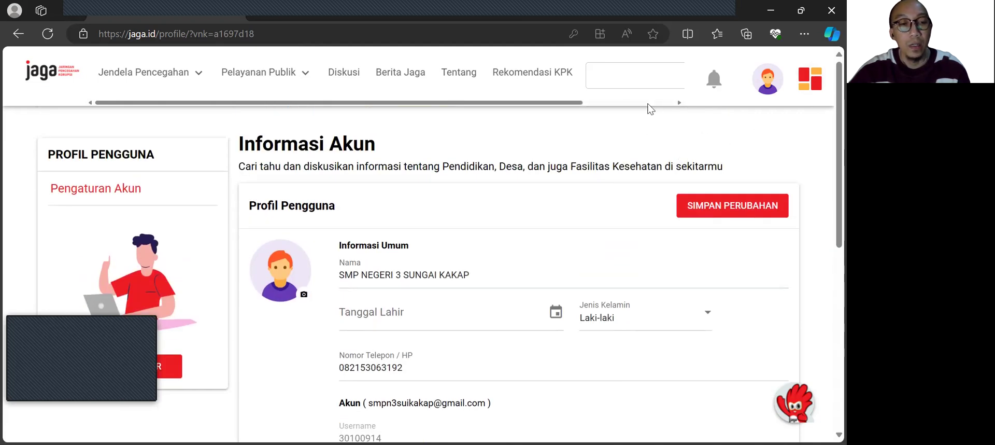
Step: Open the PAK dashboard and review its table of anti-corruption education regulations
{"action": "left_click", "coordinate": [807, 85]}
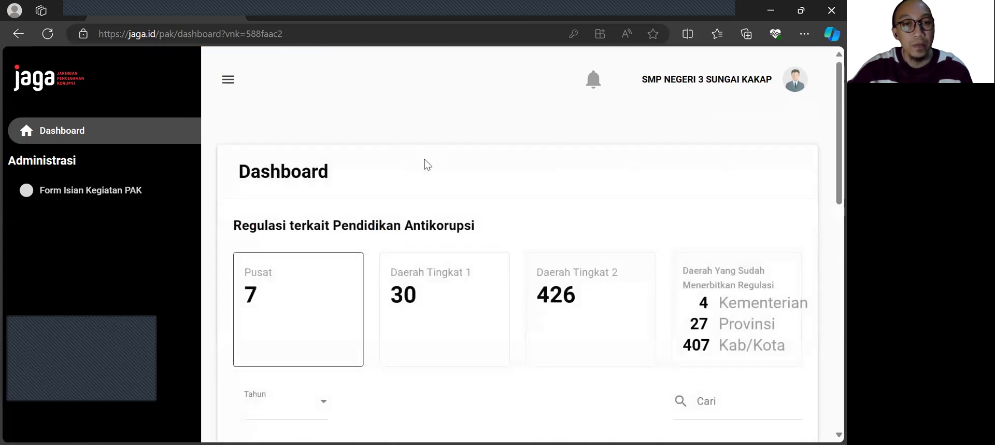
{"action": "scroll", "coordinate": [409, 185], "scroll_direction": "down", "scroll_amount": 1}
{"action": "scroll", "coordinate": [327, 194], "scroll_direction": "up", "scroll_amount": 1}
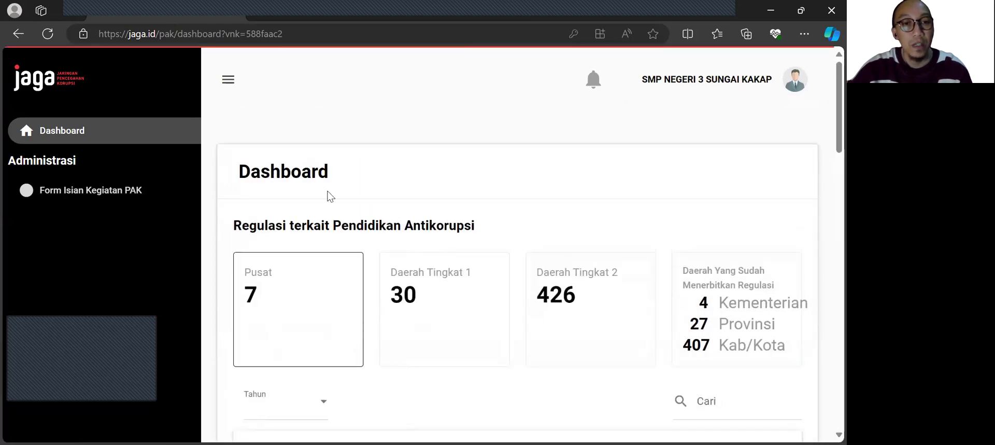
{"action": "scroll", "coordinate": [420, 201], "scroll_direction": "down", "scroll_amount": 1}
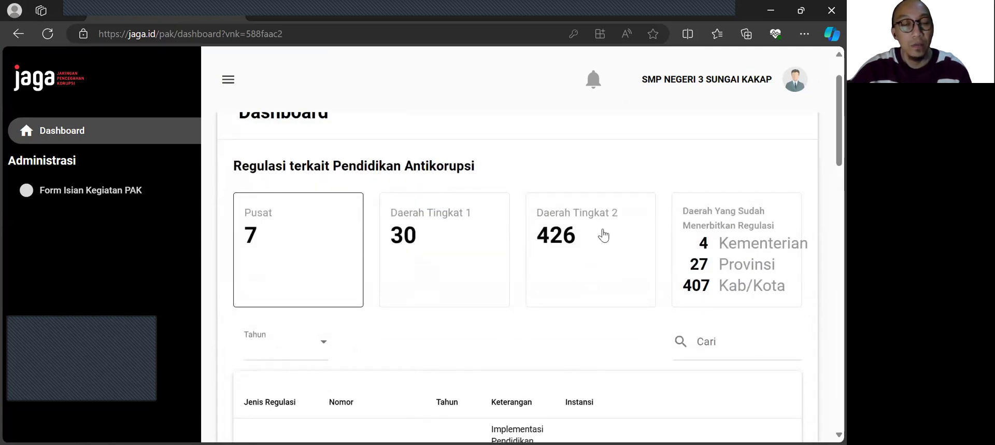
{"action": "scroll", "coordinate": [566, 231], "scroll_direction": "down", "scroll_amount": 1}
{"action": "scroll", "coordinate": [518, 233], "scroll_direction": "down", "scroll_amount": 7}
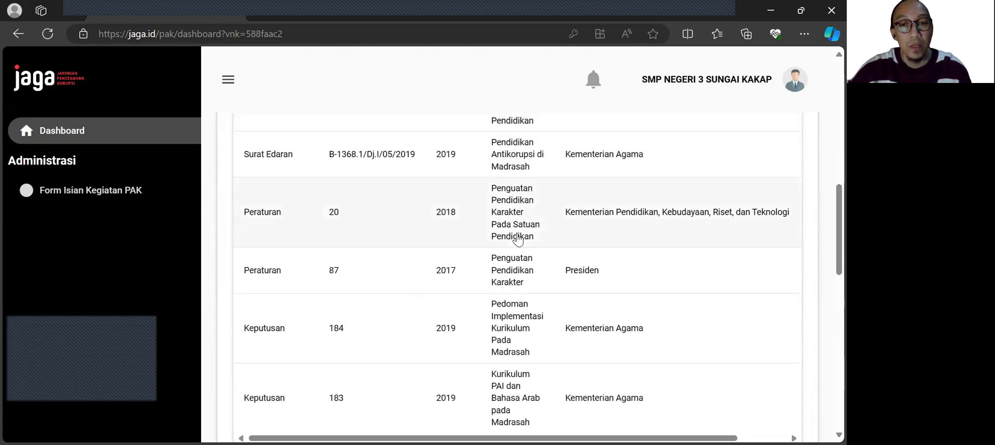
{"action": "scroll", "coordinate": [518, 207], "scroll_direction": "up", "scroll_amount": 8}
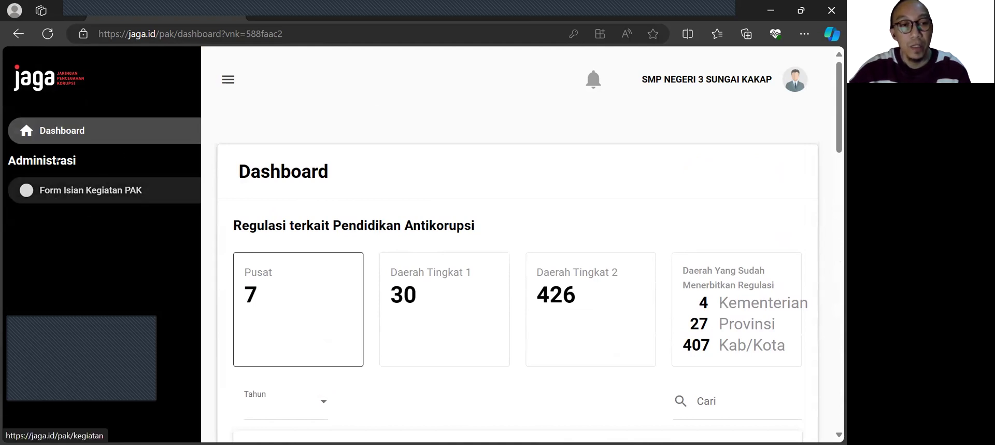
Step: Start a new activity entry under Form Isian Kegiatan PAK and look over the blank form
{"action": "left_click", "coordinate": [104, 201]}
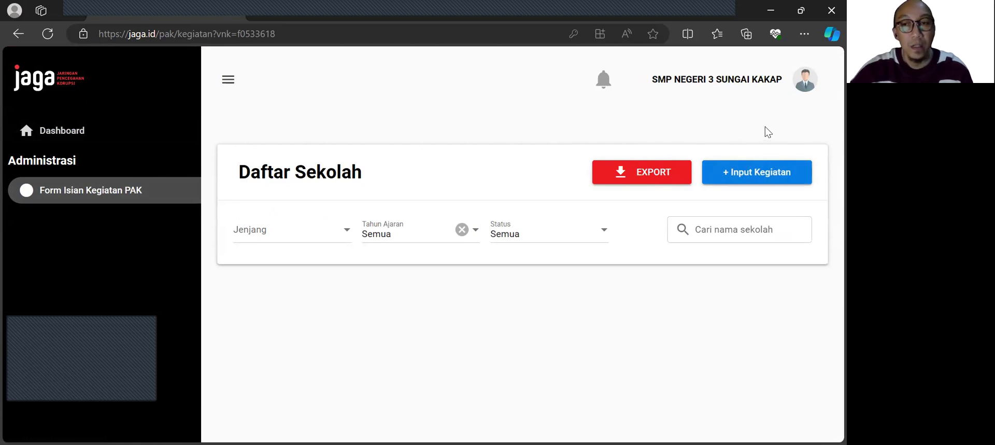
{"action": "left_click", "coordinate": [732, 179]}
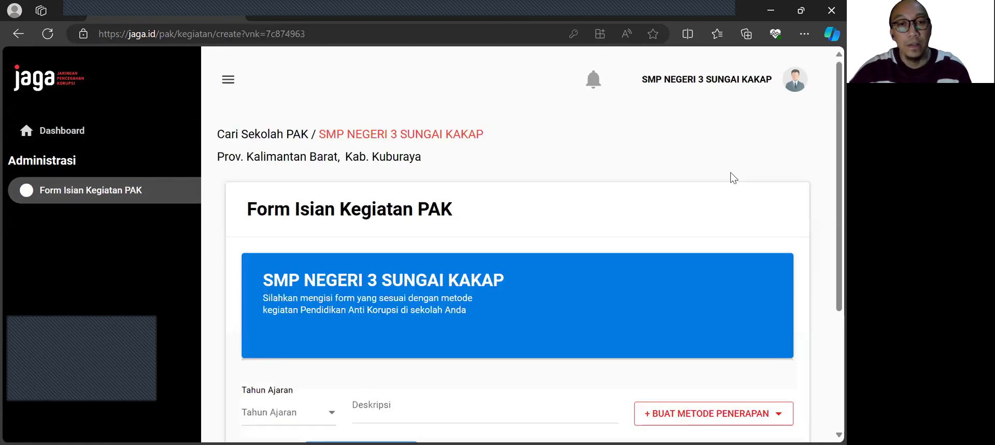
{"action": "scroll", "coordinate": [577, 235], "scroll_direction": "down", "scroll_amount": 2}
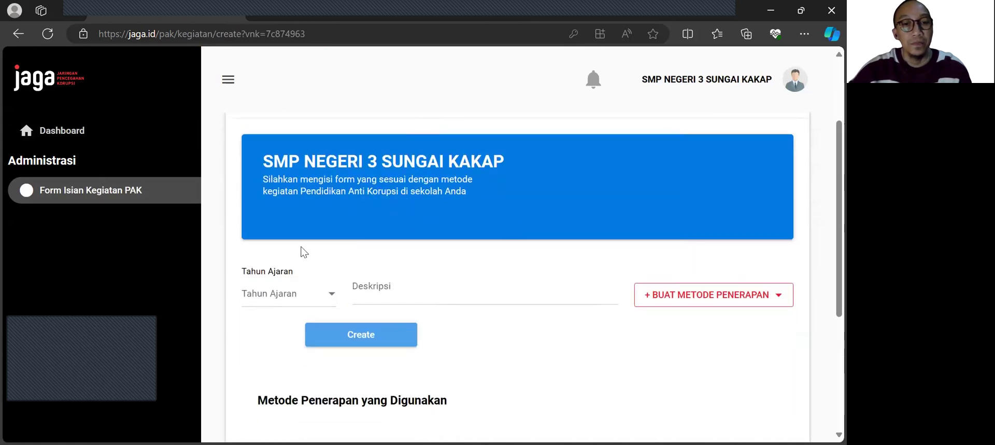
{"action": "scroll", "coordinate": [518, 160], "scroll_direction": "up", "scroll_amount": 2}
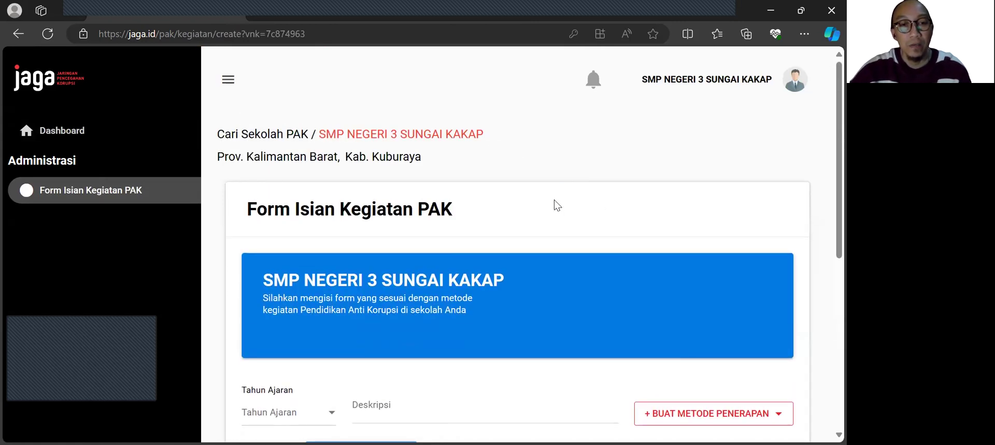
{"action": "scroll", "coordinate": [555, 200], "scroll_direction": "down", "scroll_amount": 1}
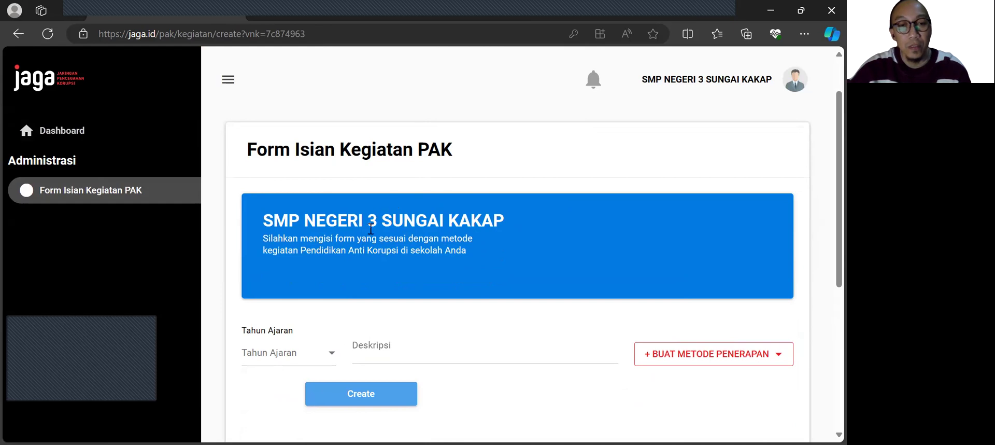
{"action": "scroll", "coordinate": [386, 236], "scroll_direction": "down", "scroll_amount": 1}
{"action": "scroll", "coordinate": [421, 225], "scroll_direction": "up", "scroll_amount": 2}
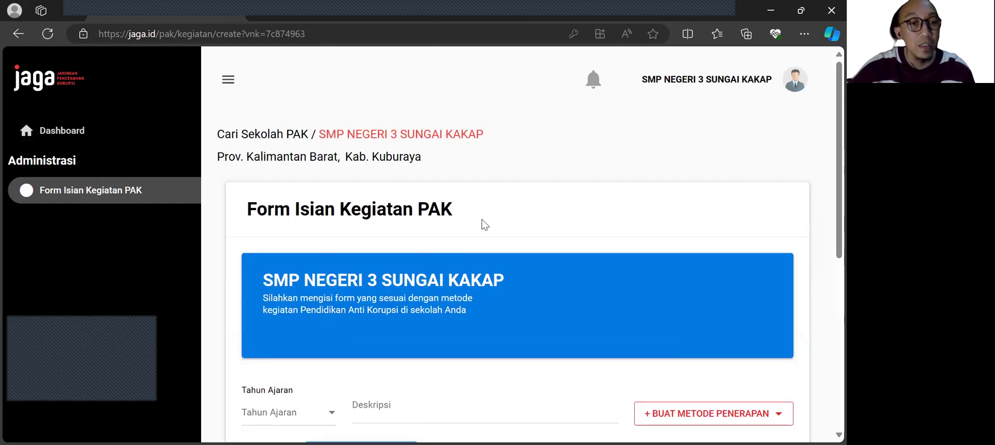
Step: Set the activity form's Tahun Ajaran to 2023-2024
{"action": "scroll", "coordinate": [456, 241], "scroll_direction": "down", "scroll_amount": 2}
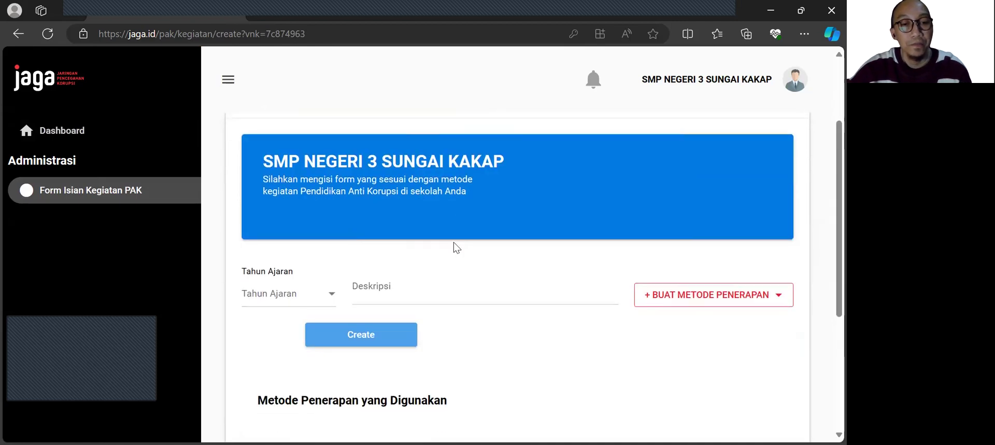
{"action": "scroll", "coordinate": [397, 232], "scroll_direction": "down", "scroll_amount": 1}
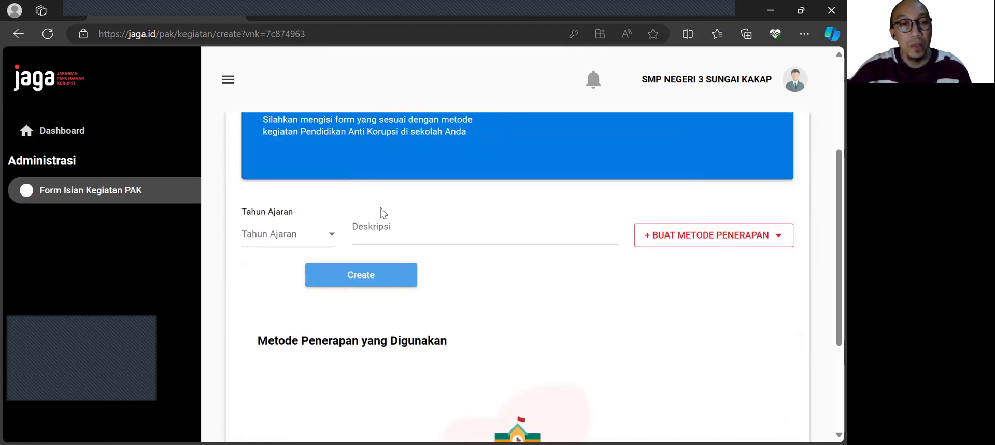
{"action": "left_click", "coordinate": [328, 236]}
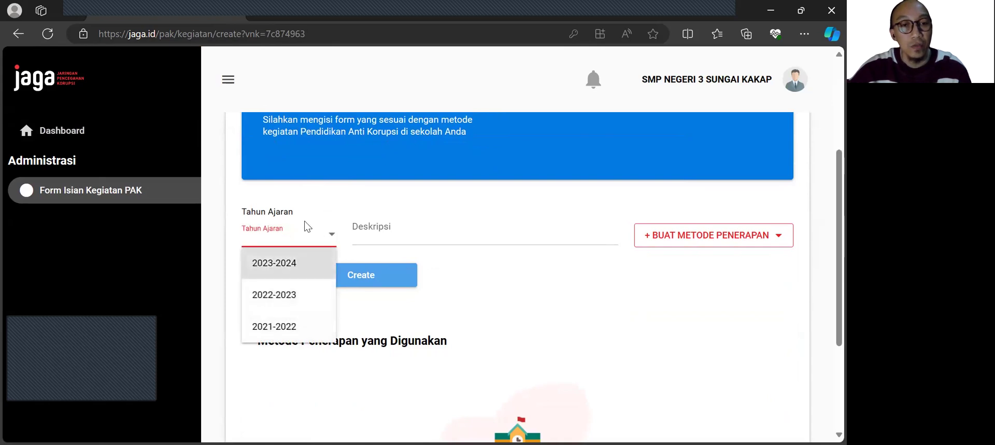
{"action": "left_click", "coordinate": [309, 267]}
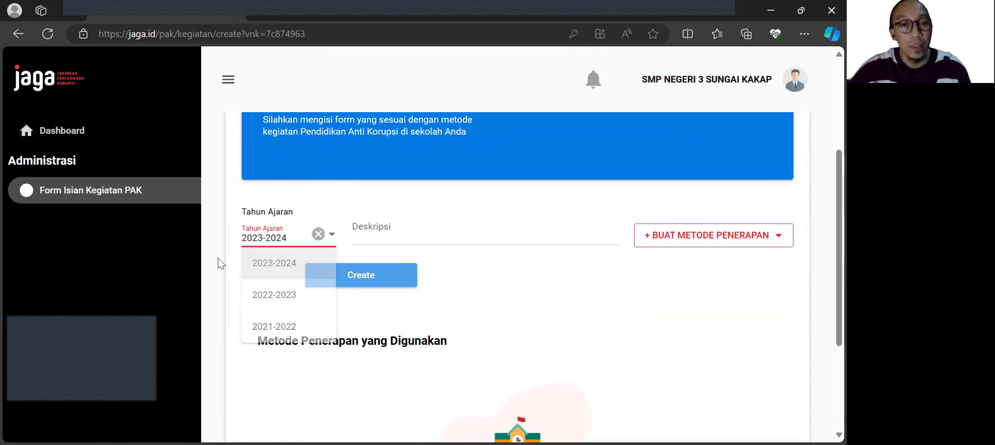
Step: Enter "kegiatan pendidikan anti korupsi" as the activity's Deskripsi
{"action": "left_click", "coordinate": [402, 227]}
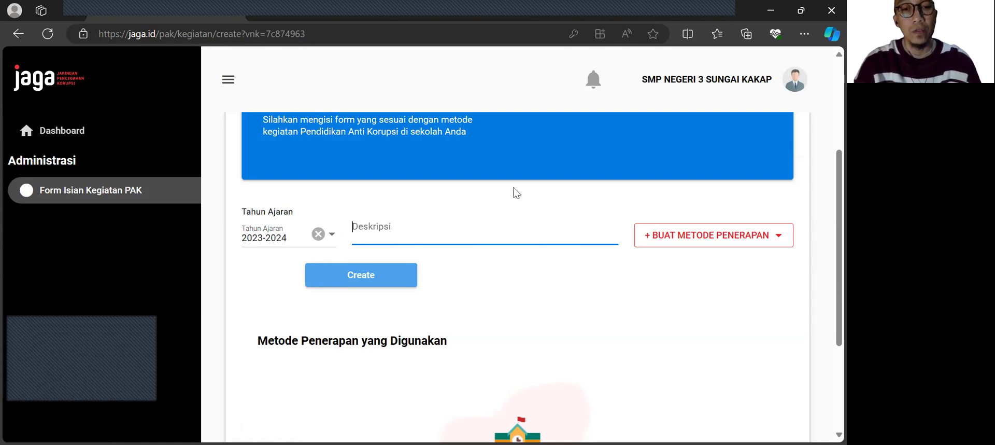
{"action": "type", "text": "keig"}
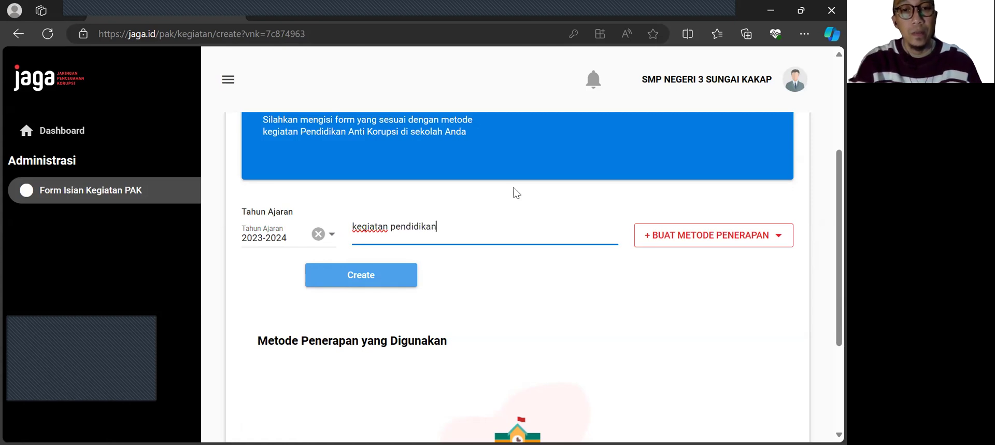
{"action": "type", "text": "i korupsi"}
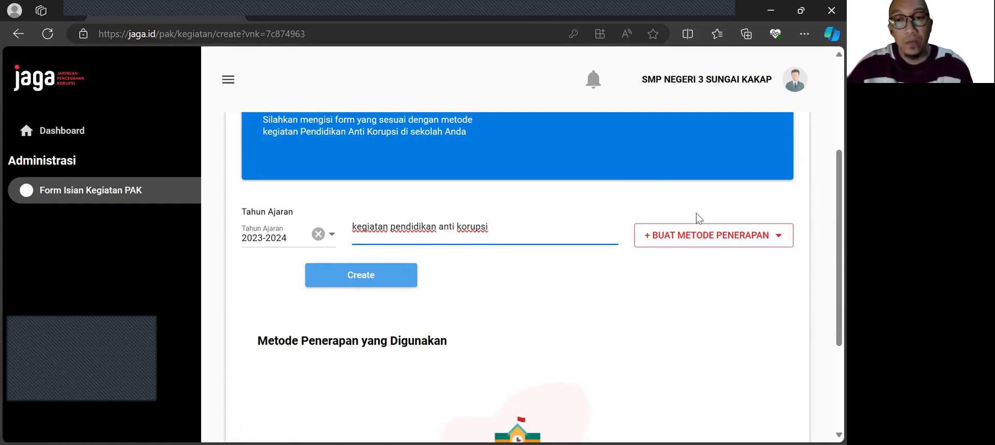
Step: Add a Metode Insersi Pada Mata Pelajaran entry as the implementation method and look over its blank form
{"action": "left_click", "coordinate": [718, 242]}
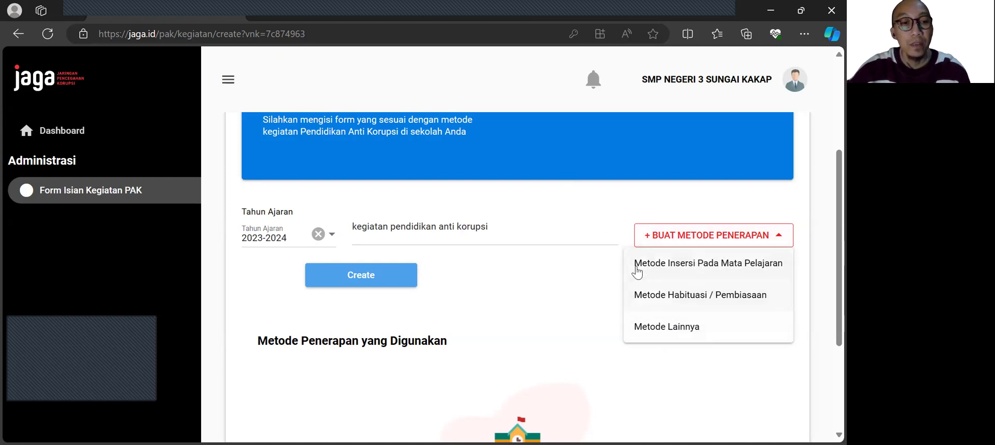
{"action": "left_click", "coordinate": [670, 265]}
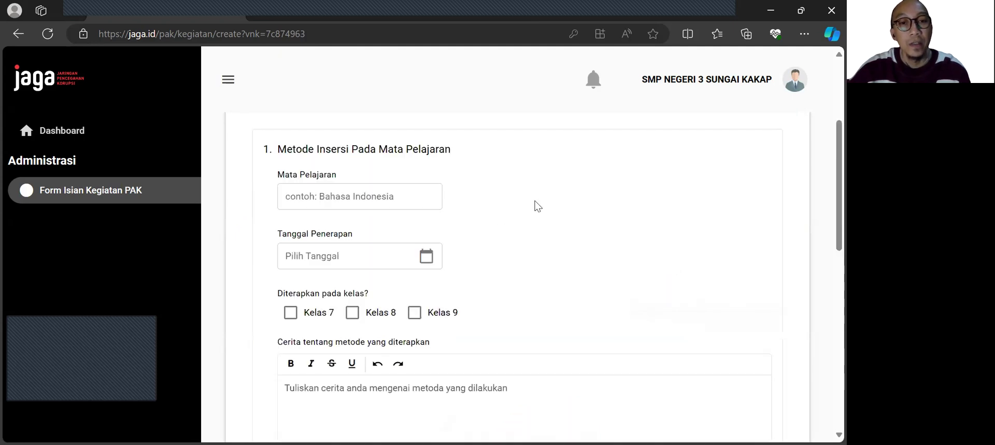
{"action": "scroll", "coordinate": [534, 208], "scroll_direction": "up", "scroll_amount": 3}
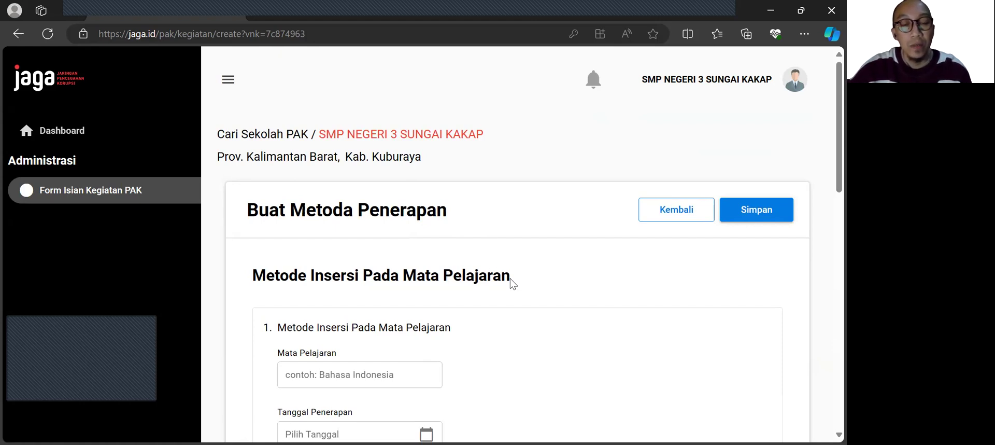
{"action": "scroll", "coordinate": [472, 231], "scroll_direction": "down", "scroll_amount": 2}
Step: Fill in Mata Pelajaran with PKN, clear it, and enter "bahasa indonesia" instead
{"action": "left_click", "coordinate": [430, 251]}
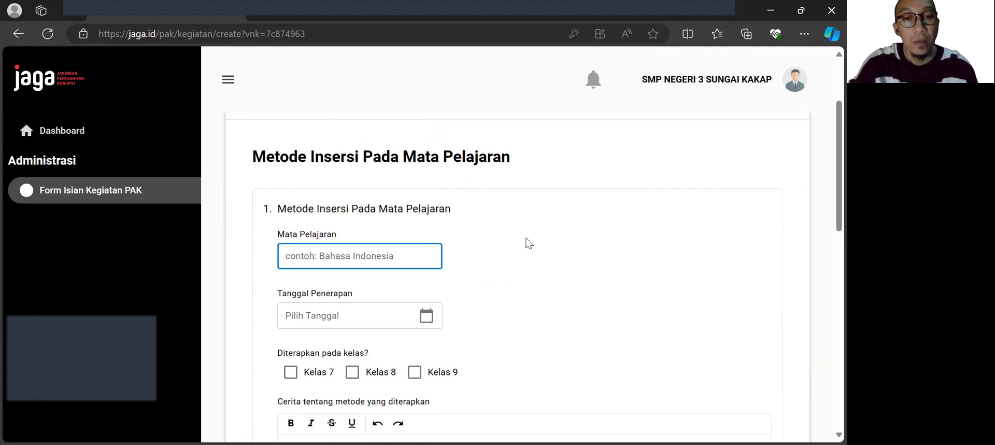
{"action": "type", "text": "PKN"}
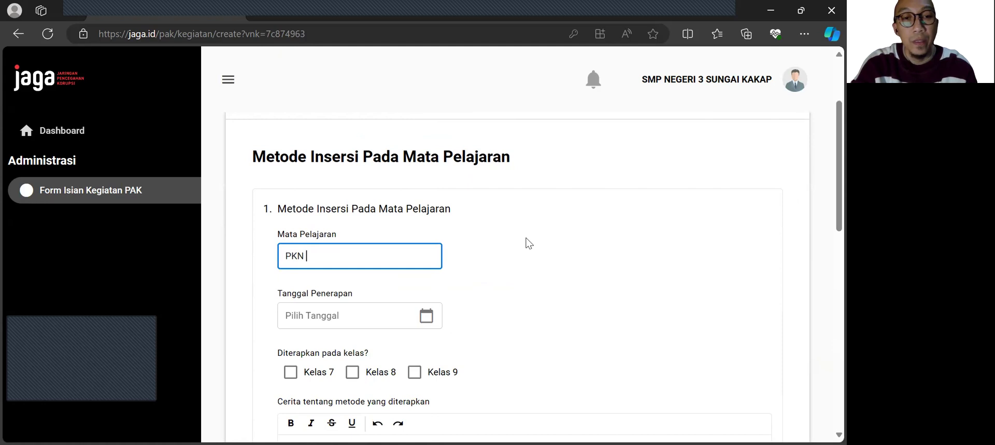
{"action": "type", "text": "K"}
{"action": "key", "text": "BackSpace"}
{"action": "key", "text": "BackSpace"}
{"action": "type", "text": "a"}
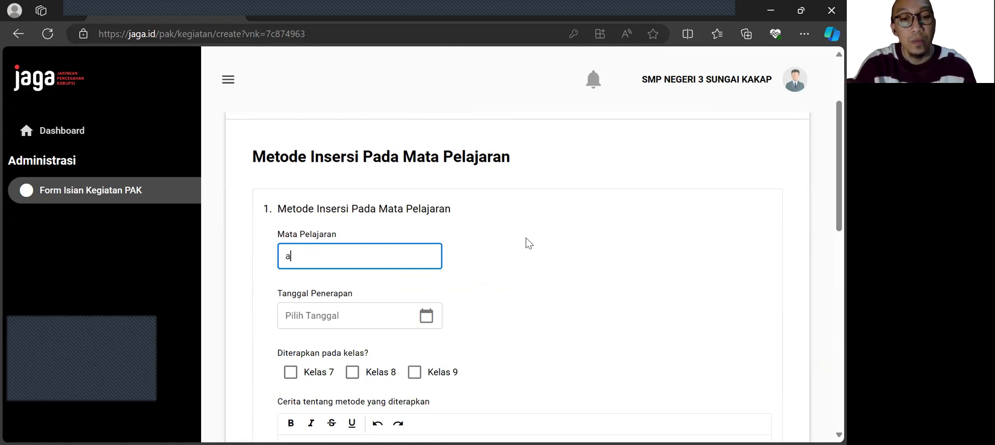
{"action": "key", "text": "BackSpace"}
{"action": "key", "text": "BackSpace"}
{"action": "key", "text": "BackSpace"}
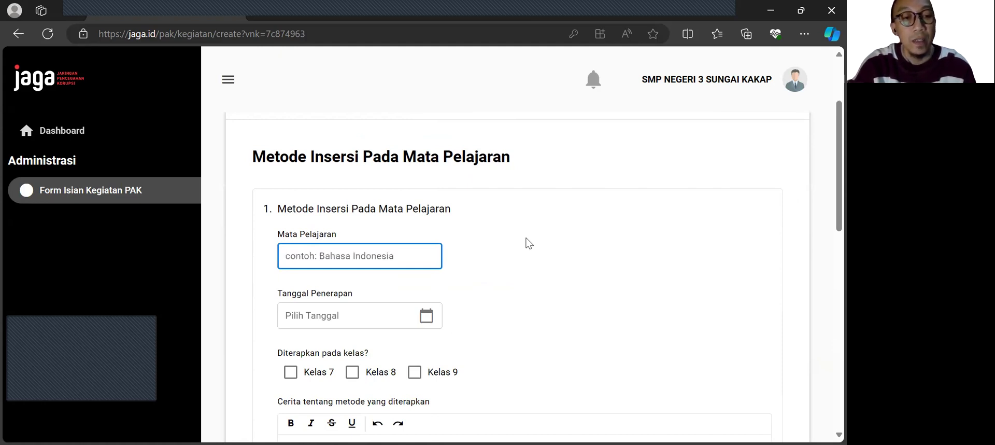
{"action": "type", "text": "bahas"}
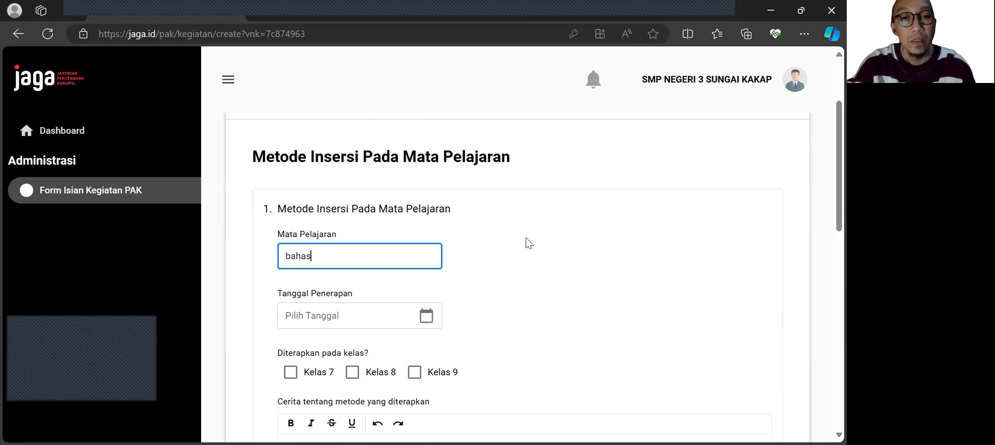
{"action": "type", "text": "a indoen"}
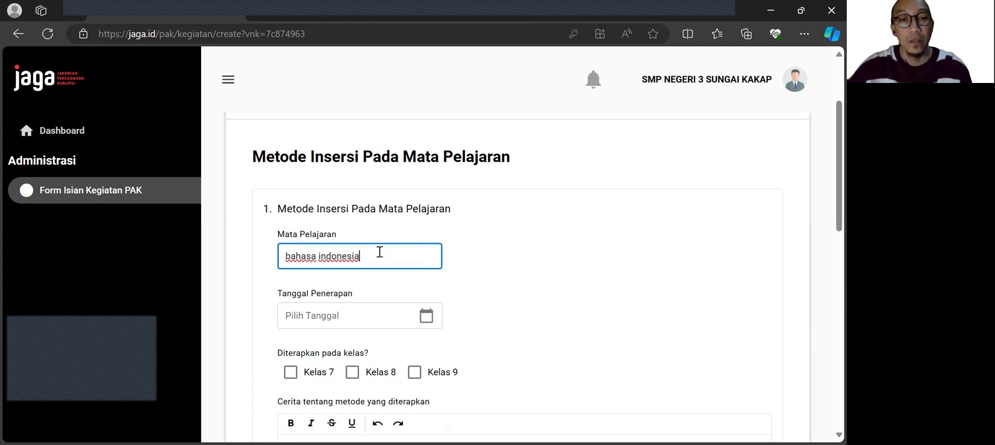
Step: Set Mata Pelajaran to PKN and Tanggal Penerapan to 24/03/2024
{"action": "left_click_drag", "start_coordinate": [368, 261], "coordinate": [285, 280]}
{"action": "type", "text": "PKN"}
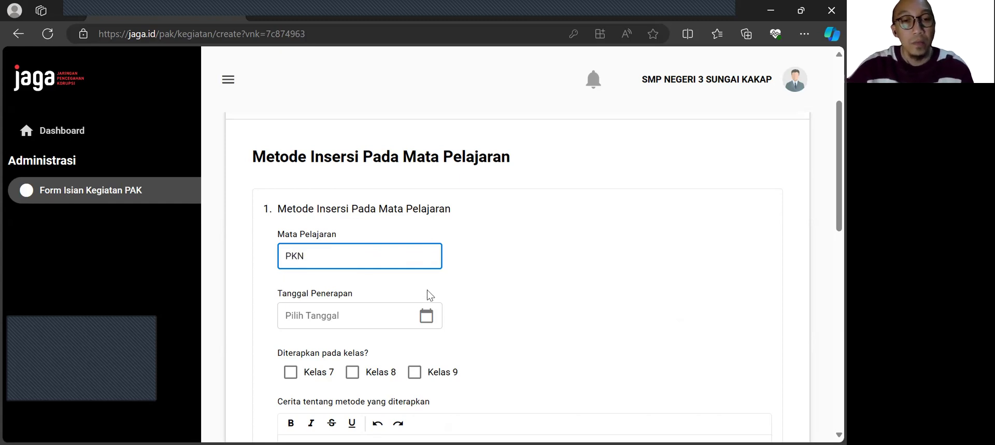
{"action": "scroll", "coordinate": [426, 291], "scroll_direction": "down", "scroll_amount": 1}
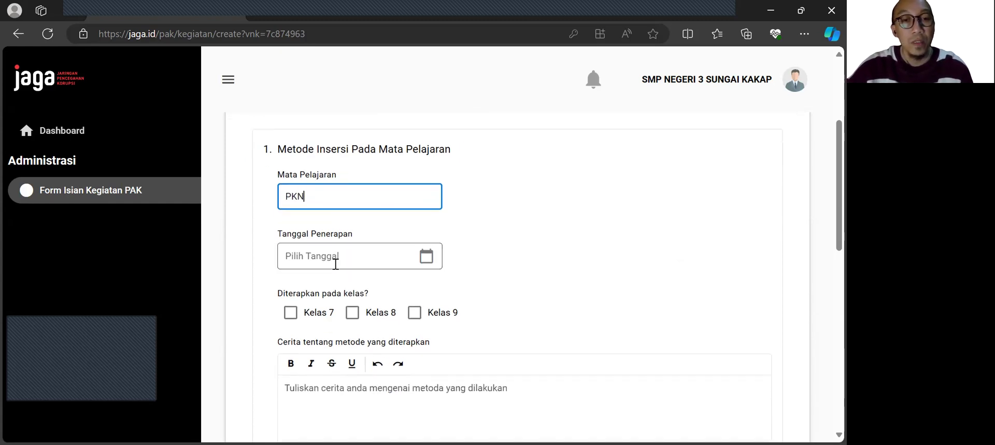
{"action": "left_click", "coordinate": [358, 255]}
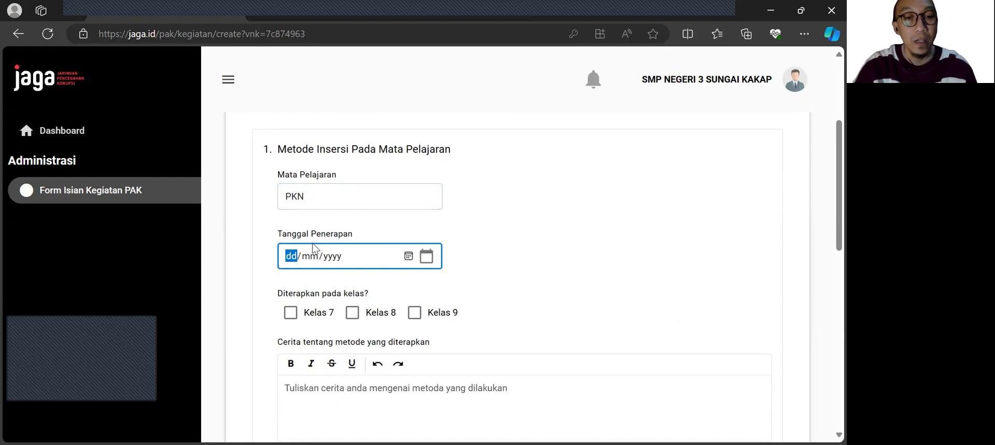
{"action": "type", "text": "24/"}
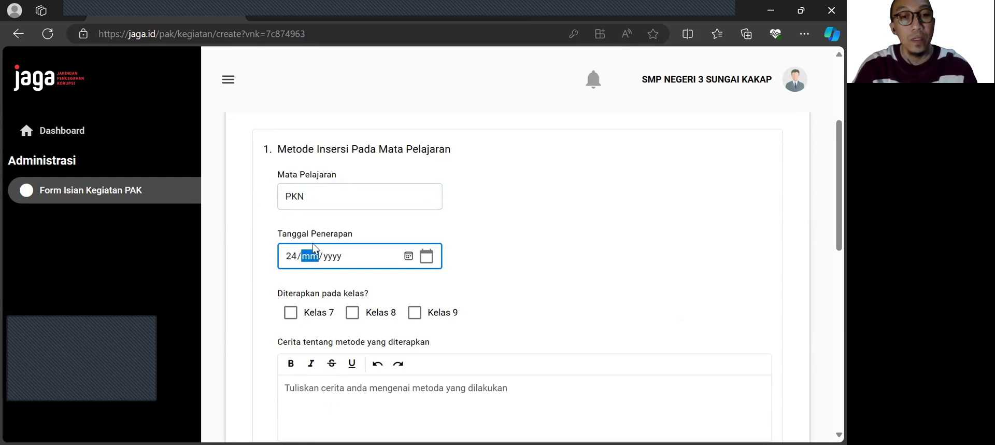
{"action": "type", "text": "03/2024"}
Step: Mark Kelas 7, Kelas 8 and Kelas 9 as the classes where the method is applied
{"action": "scroll", "coordinate": [484, 244], "scroll_direction": "down", "scroll_amount": 1}
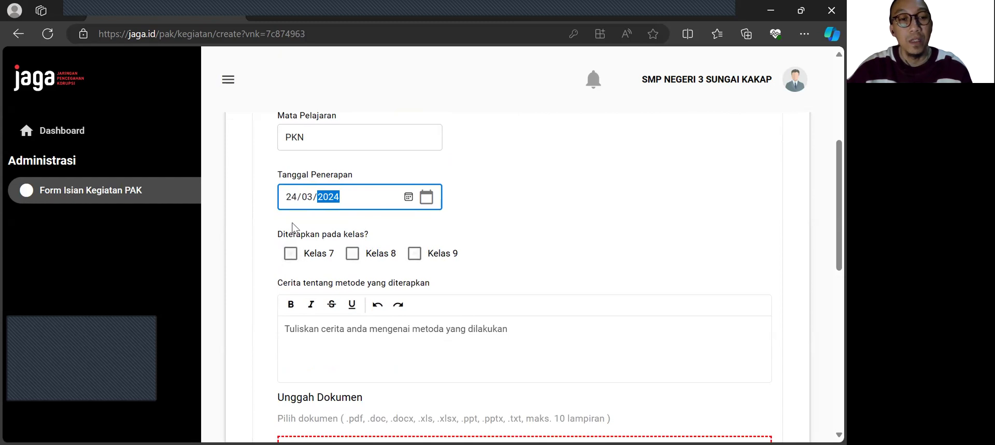
{"action": "left_click", "coordinate": [306, 254]}
{"action": "left_click", "coordinate": [353, 255]}
{"action": "left_click", "coordinate": [410, 256]}
{"action": "left_click", "coordinate": [289, 258]}
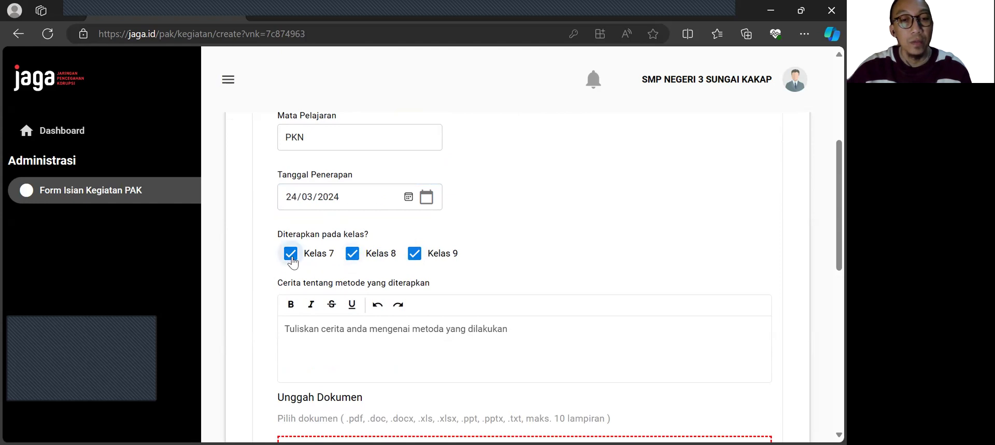
{"action": "left_click", "coordinate": [415, 254]}
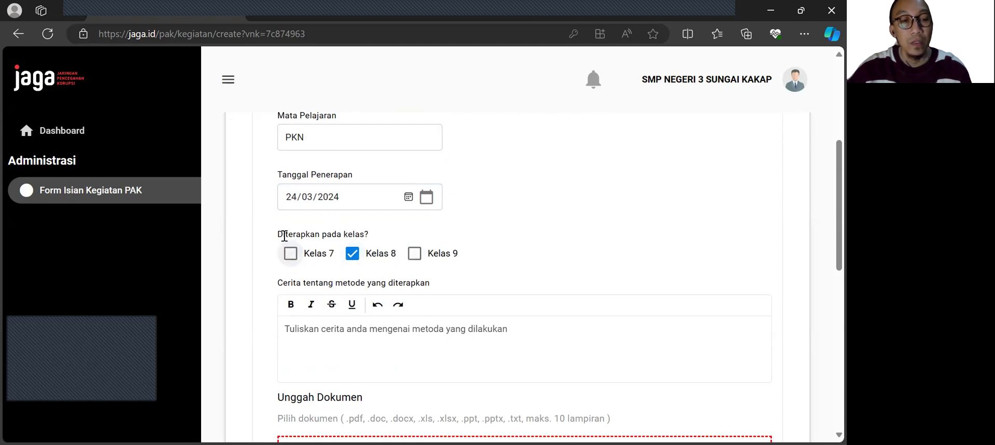
{"action": "left_click", "coordinate": [326, 259]}
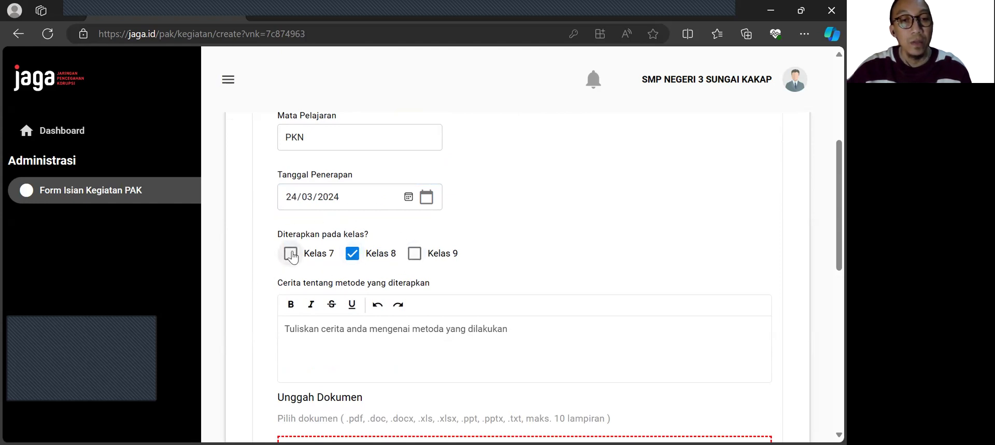
{"action": "left_click", "coordinate": [416, 254]}
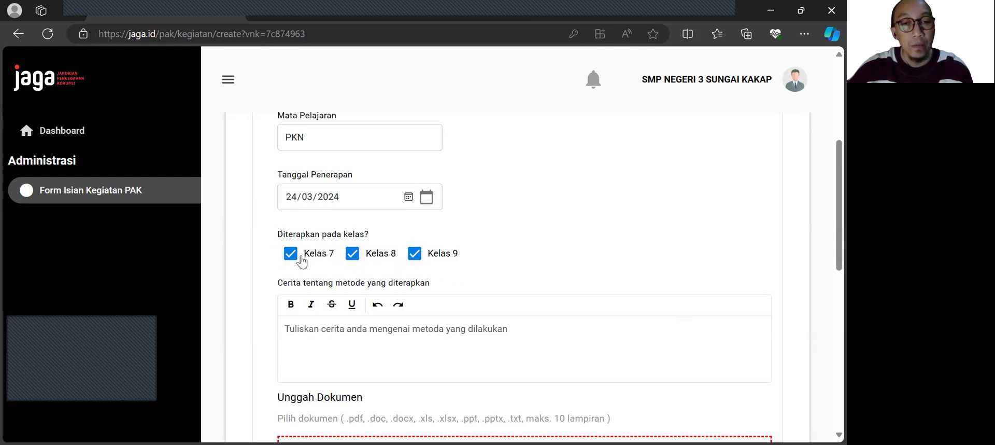
Step: Clear the selection of Kelas 7, Kelas 8 and Kelas 9 under Diterapkan pada kelas
{"action": "scroll", "coordinate": [451, 262], "scroll_direction": "up", "scroll_amount": 1}
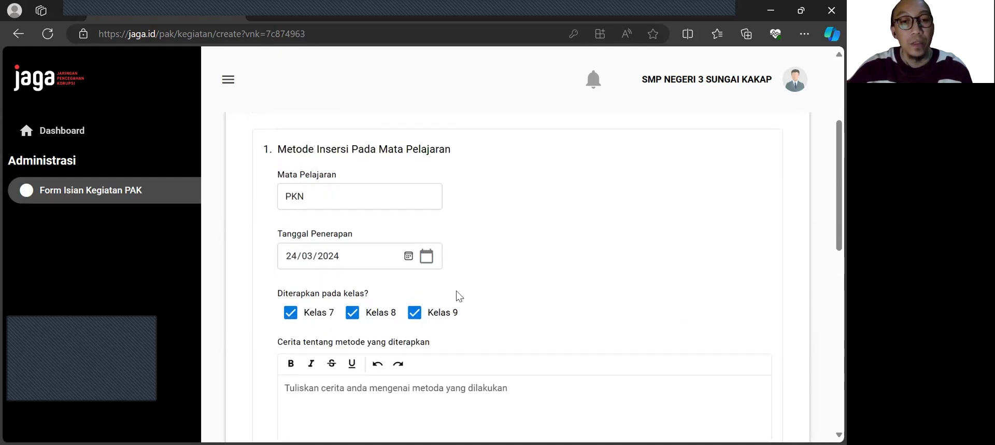
{"action": "scroll", "coordinate": [388, 316], "scroll_direction": "down", "scroll_amount": 1}
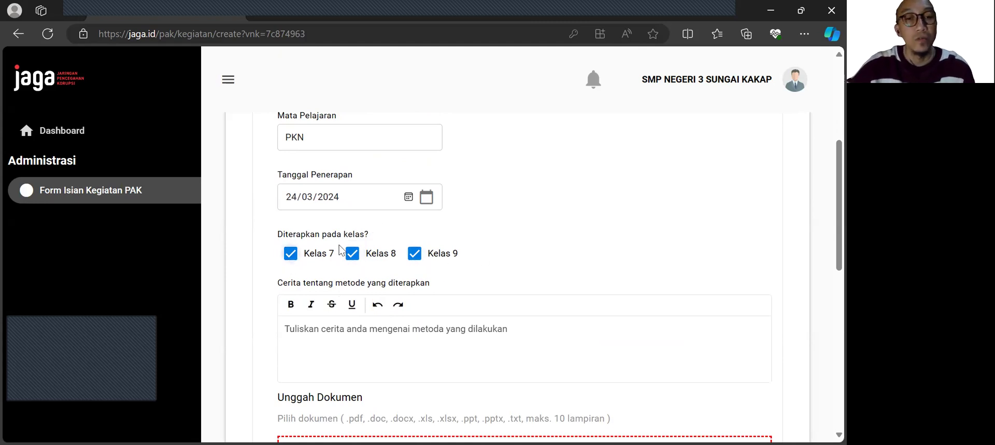
{"action": "left_click", "coordinate": [352, 253]}
{"action": "left_click", "coordinate": [415, 254]}
{"action": "left_click", "coordinate": [291, 254]}
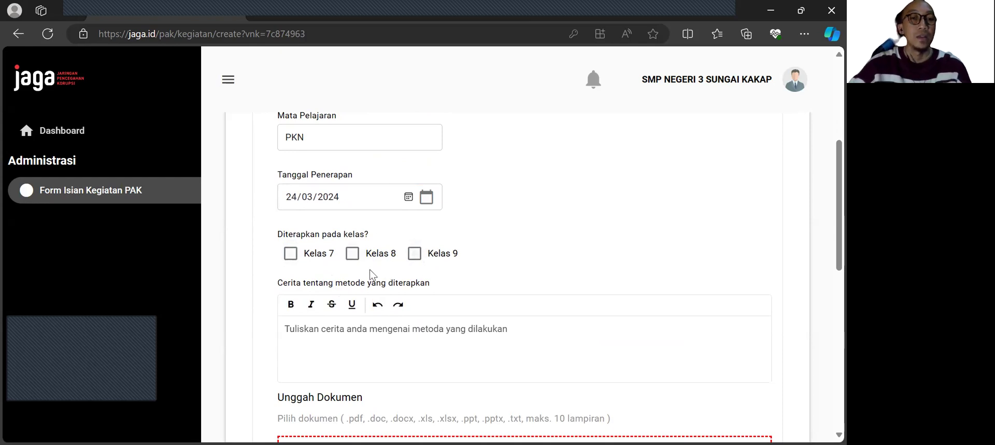
Step: Write "metode insersi mata pelajaran PKN dengan tema Pendidikan anti korupsi" as the story about the applied method
{"action": "scroll", "coordinate": [487, 267], "scroll_direction": "down", "scroll_amount": 1}
{"action": "left_click", "coordinate": [402, 279]}
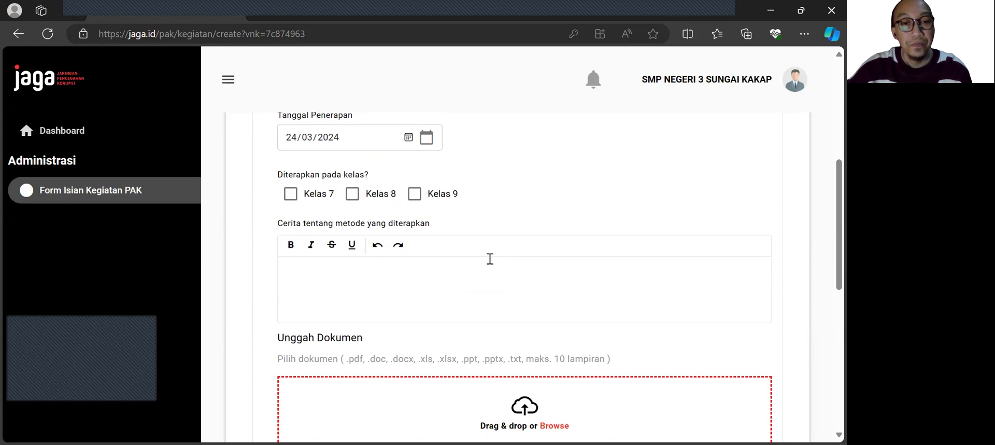
{"action": "left_click", "coordinate": [250, 230]}
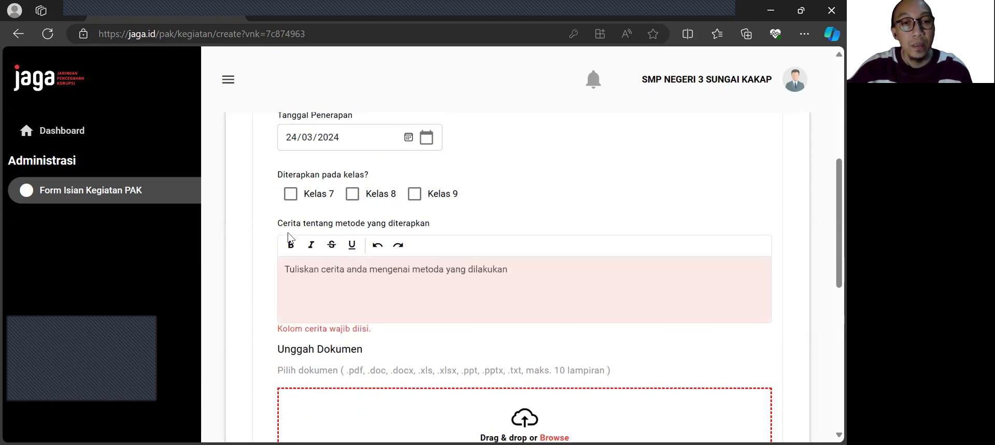
{"action": "left_click", "coordinate": [341, 274]}
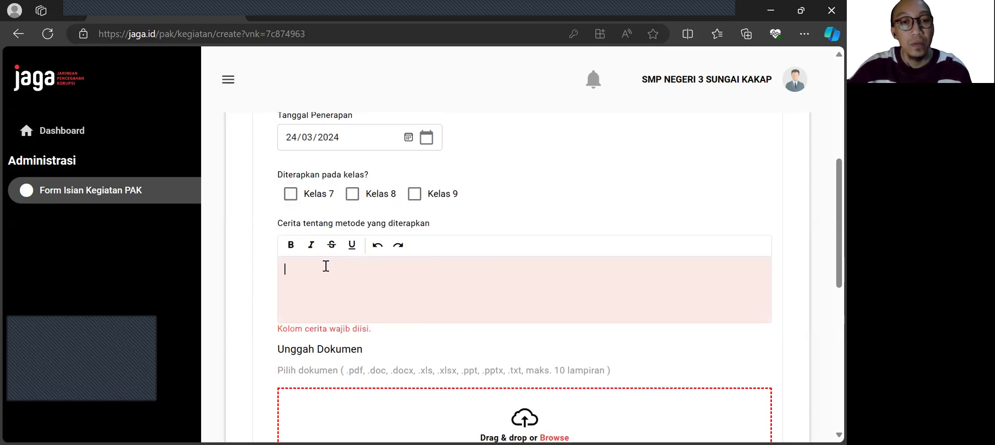
{"action": "left_click", "coordinate": [263, 214]}
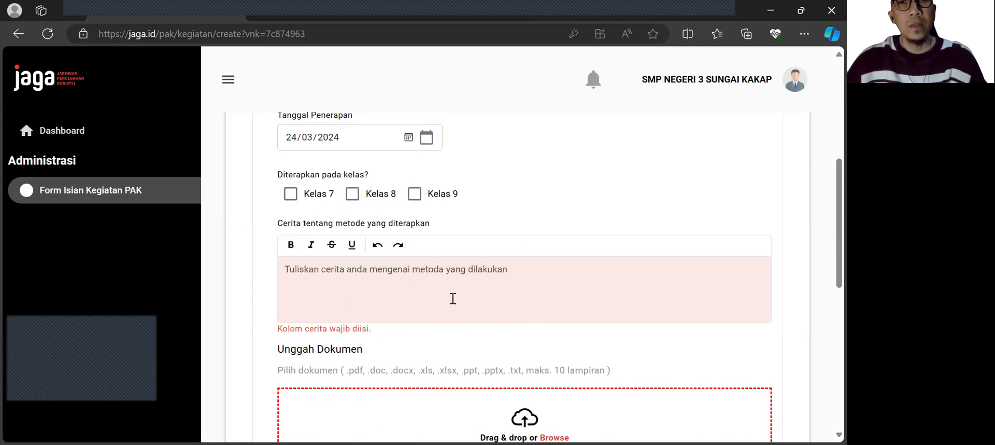
{"action": "left_click", "coordinate": [347, 280]}
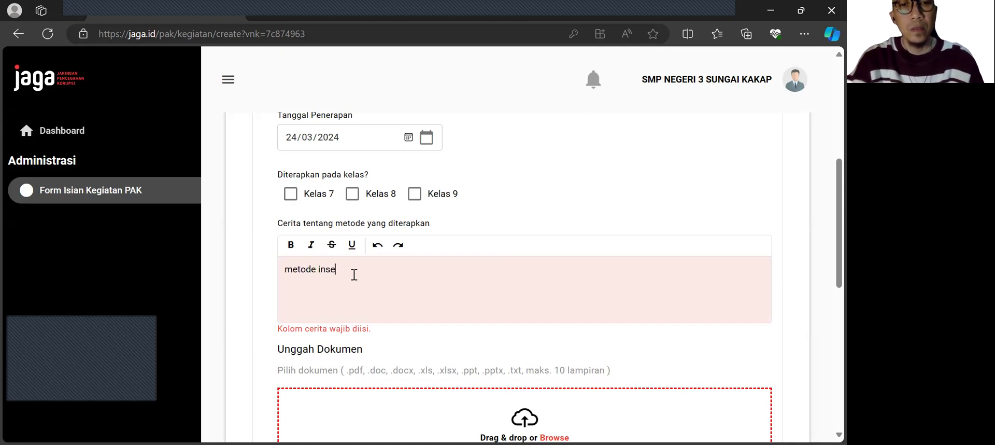
{"action": "type", "text": "ata pe"}
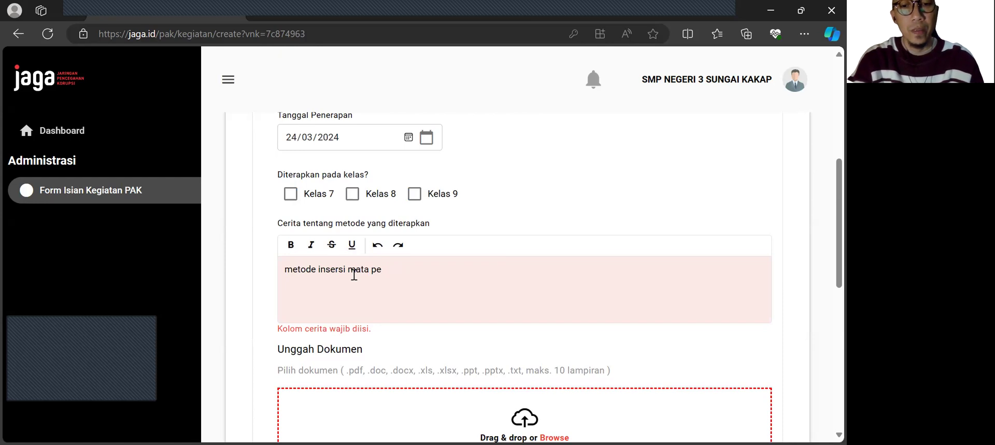
{"action": "type", "text": "alajaralajaran PKN"}
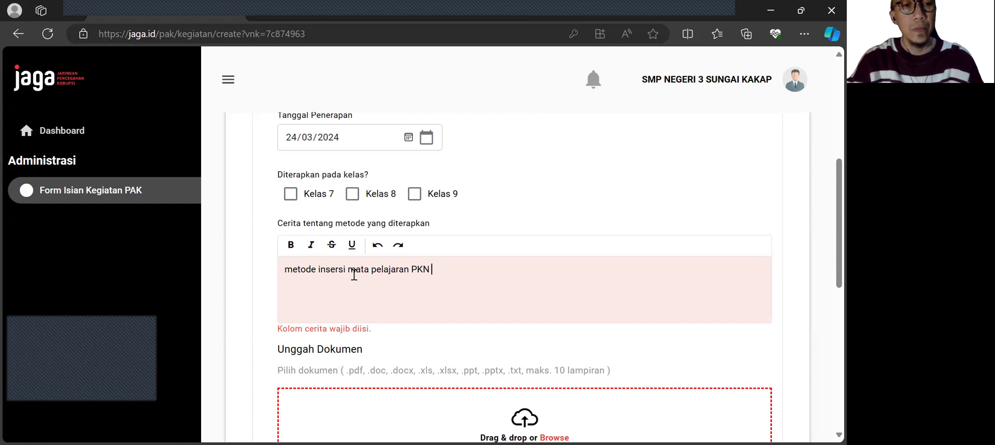
{"action": "type", "text": "dengan tema Pendidikan anti korupsi"}
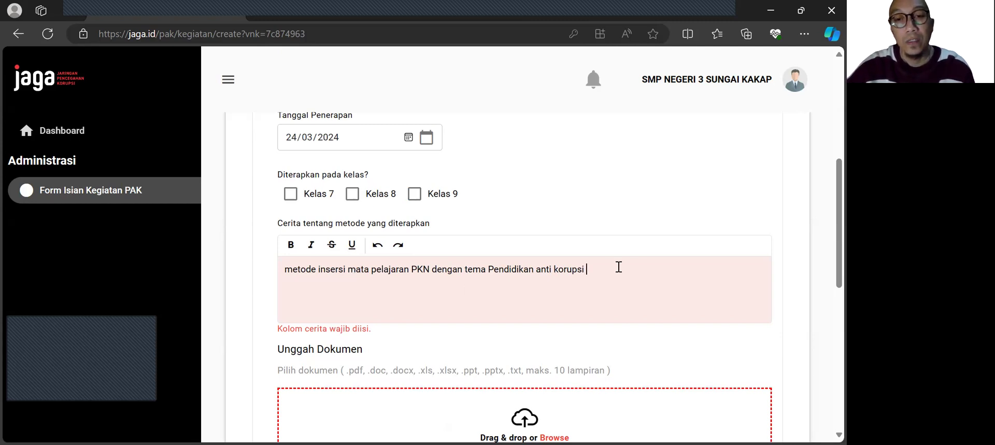
Step: Attach the presentation "belajar desain" from the Downloads folder under Unggah Dokumen
{"action": "scroll", "coordinate": [612, 273], "scroll_direction": "down", "scroll_amount": 3}
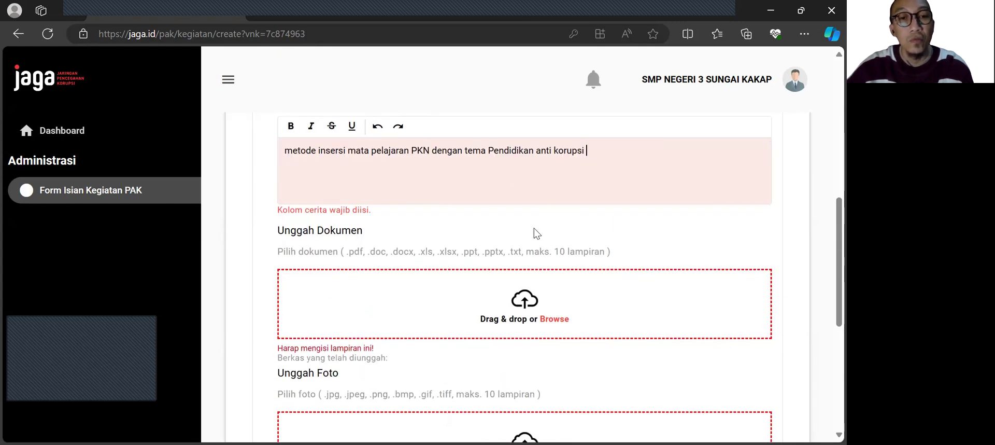
{"action": "scroll", "coordinate": [565, 254], "scroll_direction": "down", "scroll_amount": 2}
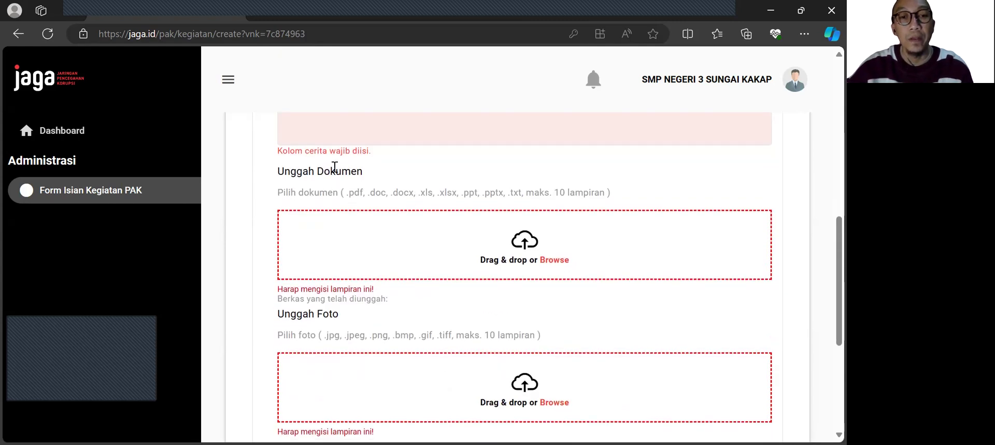
{"action": "left_click", "coordinate": [534, 242]}
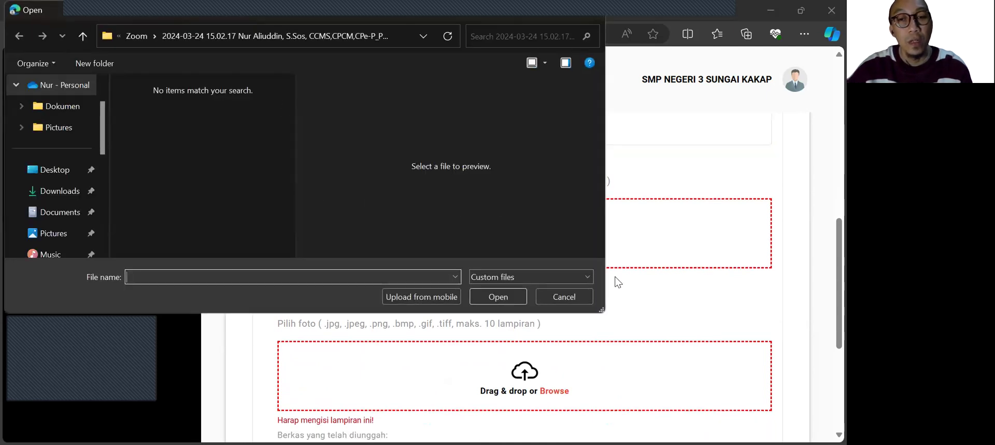
{"action": "left_click", "coordinate": [565, 296]}
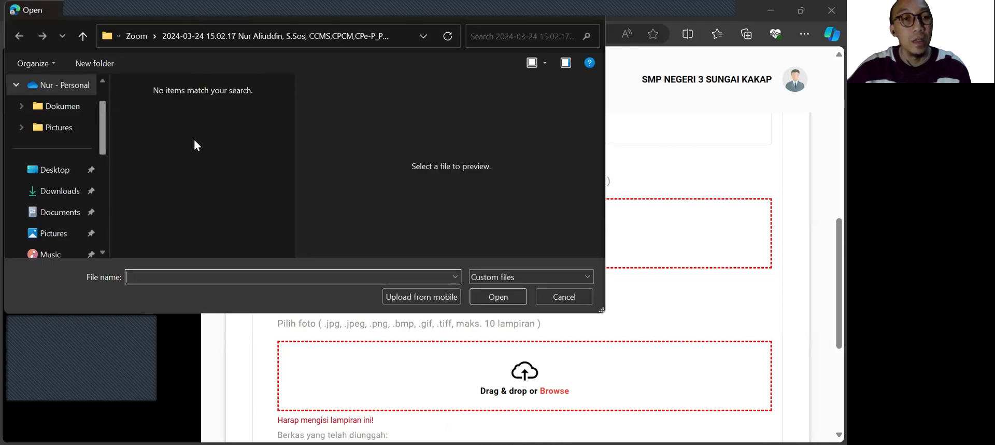
{"action": "left_click", "coordinate": [73, 191]}
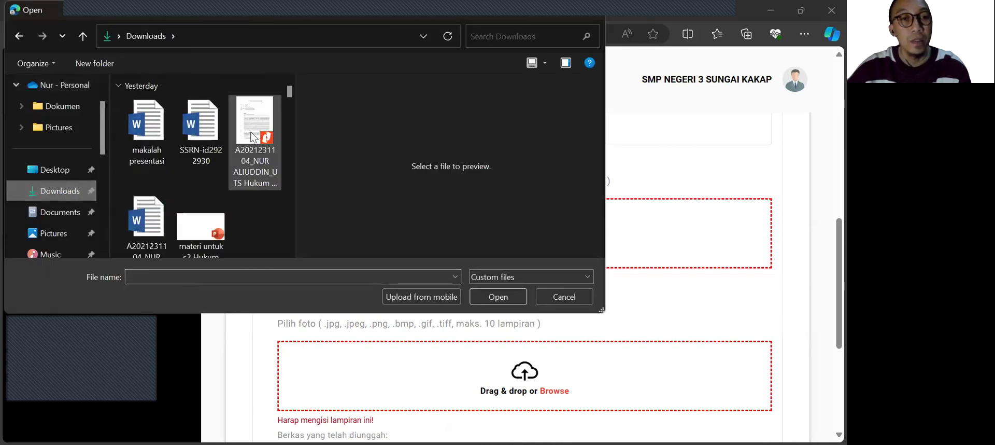
{"action": "left_click_drag", "start_coordinate": [289, 91], "coordinate": [290, 98]}
{"action": "scroll", "coordinate": [240, 119], "scroll_direction": "up", "scroll_amount": 3}
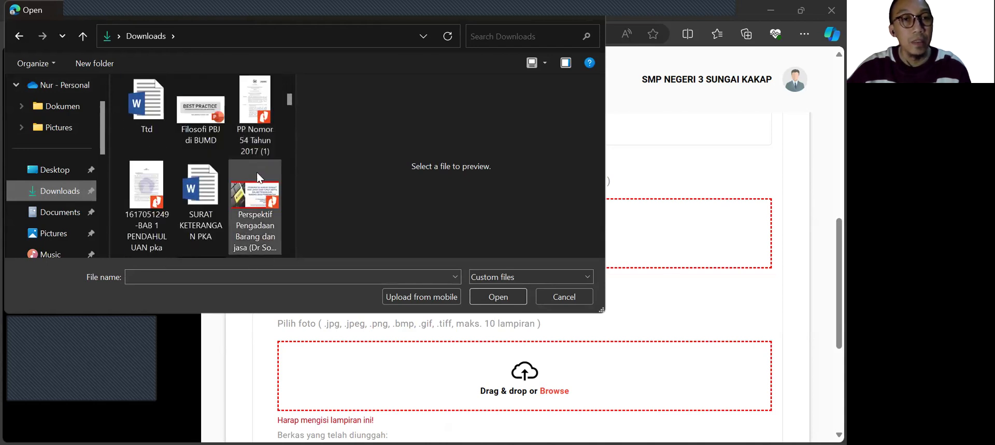
{"action": "scroll", "coordinate": [258, 178], "scroll_direction": "up", "scroll_amount": 10}
{"action": "scroll", "coordinate": [257, 171], "scroll_direction": "up", "scroll_amount": 8}
{"action": "scroll", "coordinate": [258, 170], "scroll_direction": "down", "scroll_amount": 8}
{"action": "scroll", "coordinate": [257, 166], "scroll_direction": "up", "scroll_amount": 3}
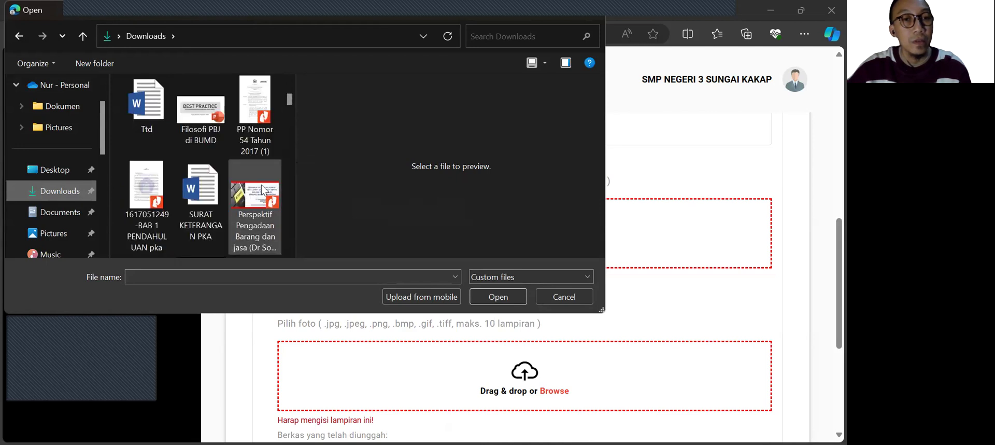
{"action": "scroll", "coordinate": [260, 186], "scroll_direction": "down", "scroll_amount": 5}
{"action": "scroll", "coordinate": [259, 184], "scroll_direction": "down", "scroll_amount": 6}
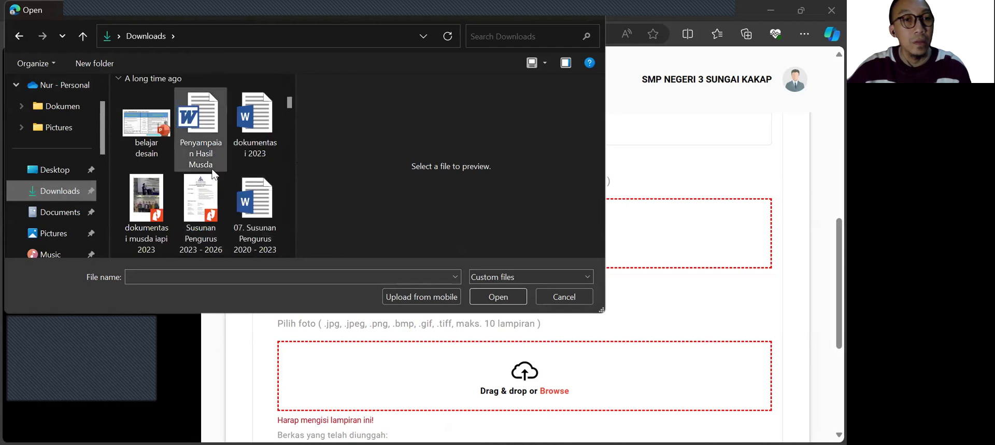
{"action": "scroll", "coordinate": [214, 173], "scroll_direction": "up", "scroll_amount": 3}
{"action": "scroll", "coordinate": [216, 171], "scroll_direction": "down", "scroll_amount": 4}
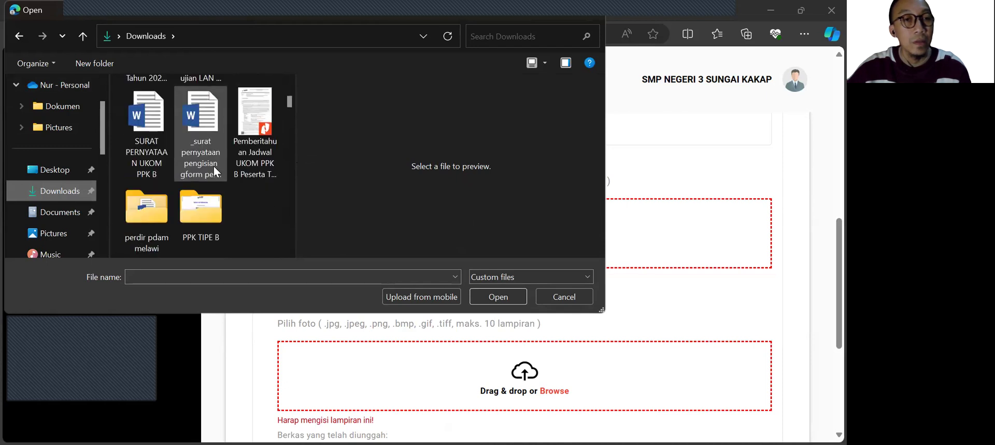
{"action": "left_click", "coordinate": [166, 203]}
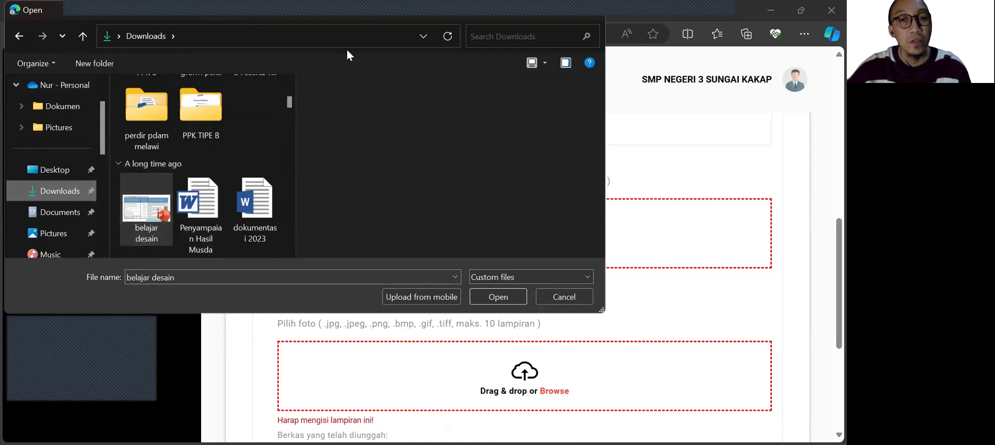
{"action": "left_click", "coordinate": [506, 299]}
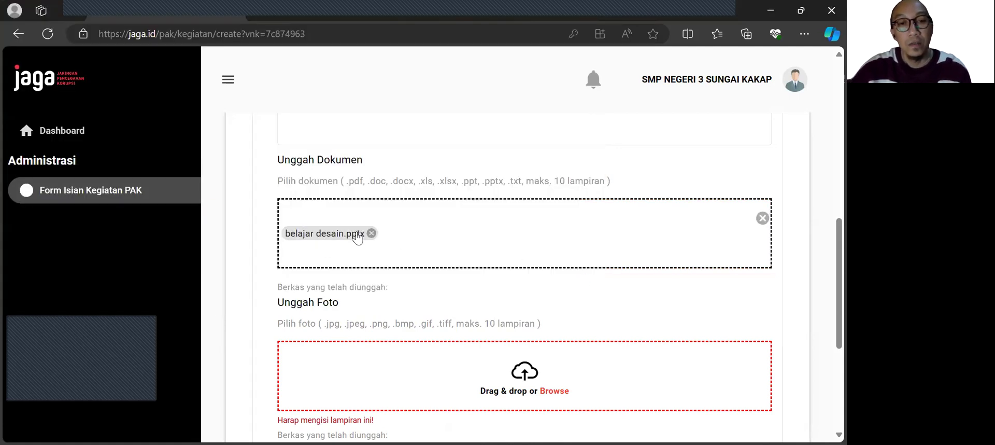
Step: Attach the picture "WhatsApp Image 2024-03-13 at 12.43.08" from the Downloads folder under Unggah Foto
{"action": "scroll", "coordinate": [500, 243], "scroll_direction": "down", "scroll_amount": 2}
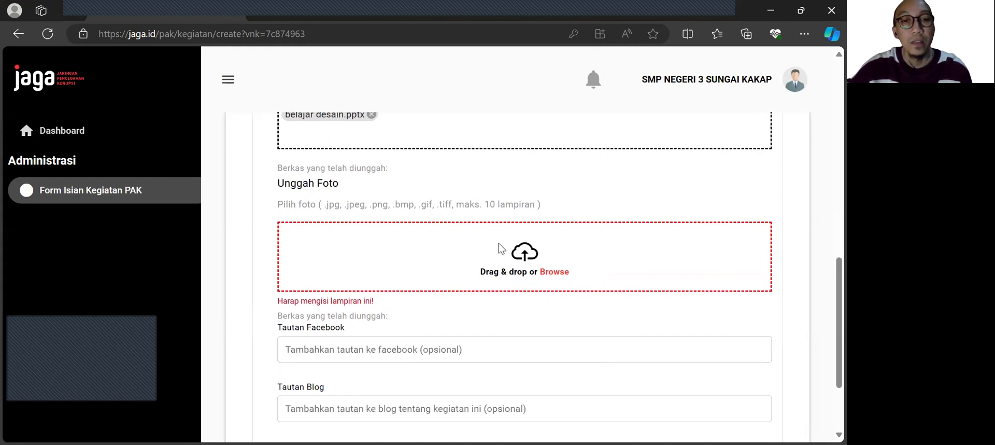
{"action": "left_click", "coordinate": [265, 135]}
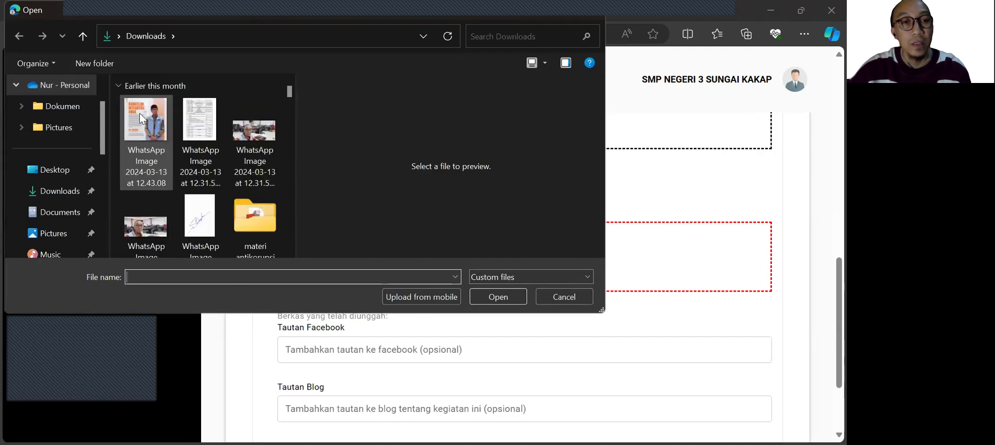
{"action": "left_click", "coordinate": [139, 114]}
{"action": "left_click", "coordinate": [499, 296]}
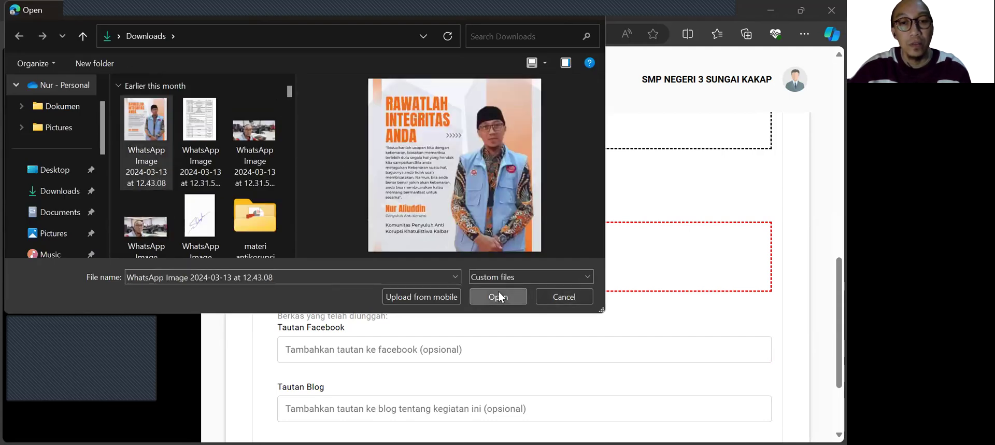
Step: Examine the attached photo's preview and the optional Facebook, blog and YouTube link fields
{"action": "scroll", "coordinate": [518, 303], "scroll_direction": "down", "scroll_amount": 4}
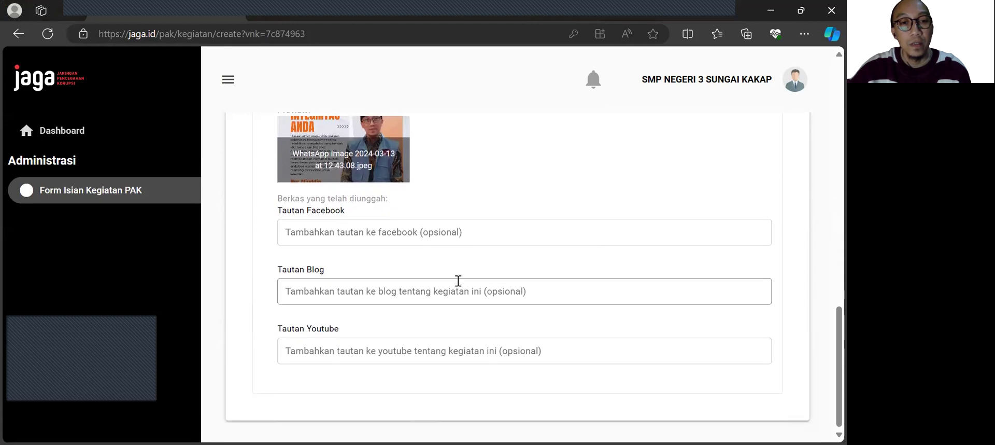
{"action": "scroll", "coordinate": [455, 171], "scroll_direction": "up", "scroll_amount": 5}
{"action": "scroll", "coordinate": [457, 171], "scroll_direction": "down", "scroll_amount": 5}
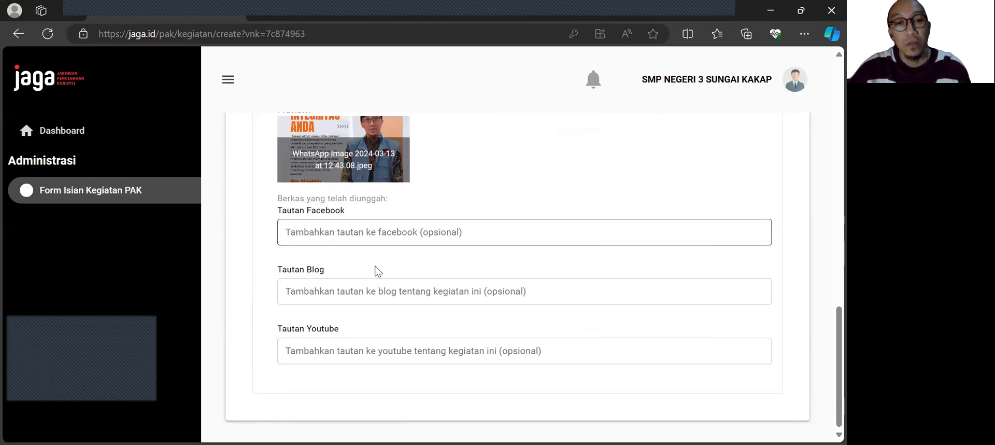
{"action": "left_click", "coordinate": [331, 234]}
{"action": "left_click", "coordinate": [386, 291]}
{"action": "left_click", "coordinate": [367, 351]}
{"action": "left_click", "coordinate": [337, 291]}
{"action": "left_click", "coordinate": [336, 235]}
{"action": "left_click", "coordinate": [352, 295]}
{"action": "left_click", "coordinate": [349, 349]}
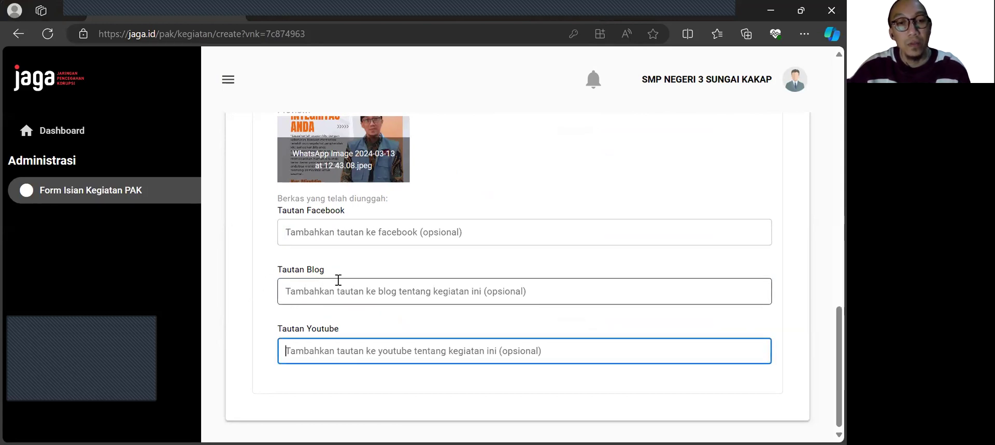
{"action": "scroll", "coordinate": [470, 291], "scroll_direction": "up", "scroll_amount": 7}
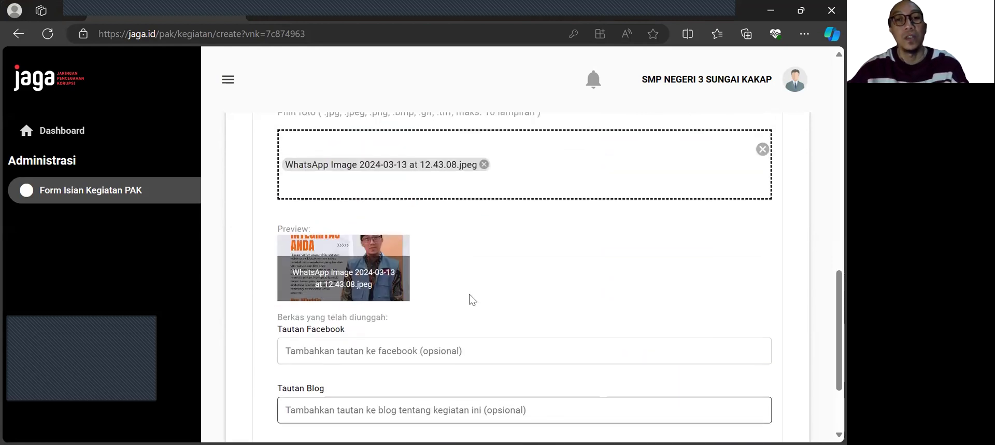
{"action": "scroll", "coordinate": [469, 295], "scroll_direction": "down", "scroll_amount": 7}
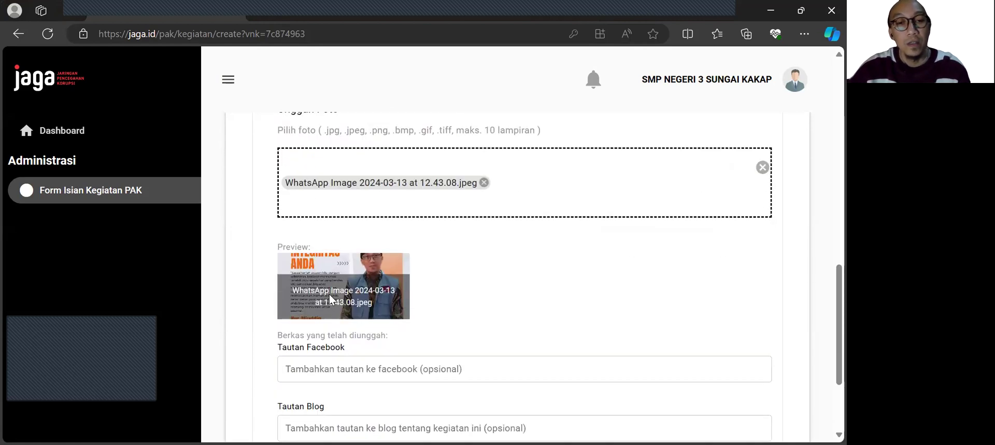
Step: Review the completed entries of the PKN subject-insertion method and save the method
{"action": "scroll", "coordinate": [420, 259], "scroll_direction": "up", "scroll_amount": 10}
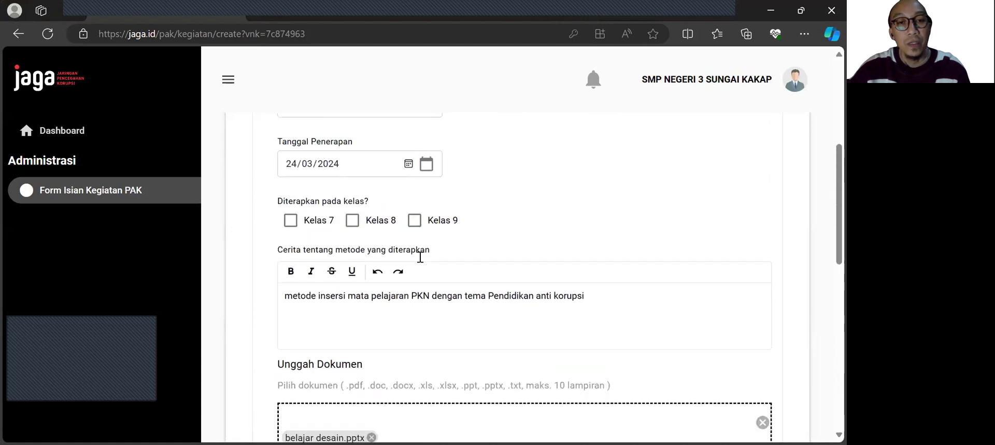
{"action": "scroll", "coordinate": [434, 257], "scroll_direction": "up", "scroll_amount": 1}
{"action": "scroll", "coordinate": [435, 257], "scroll_direction": "down", "scroll_amount": 11}
{"action": "scroll", "coordinate": [439, 257], "scroll_direction": "up", "scroll_amount": 6}
{"action": "scroll", "coordinate": [442, 257], "scroll_direction": "up", "scroll_amount": 6}
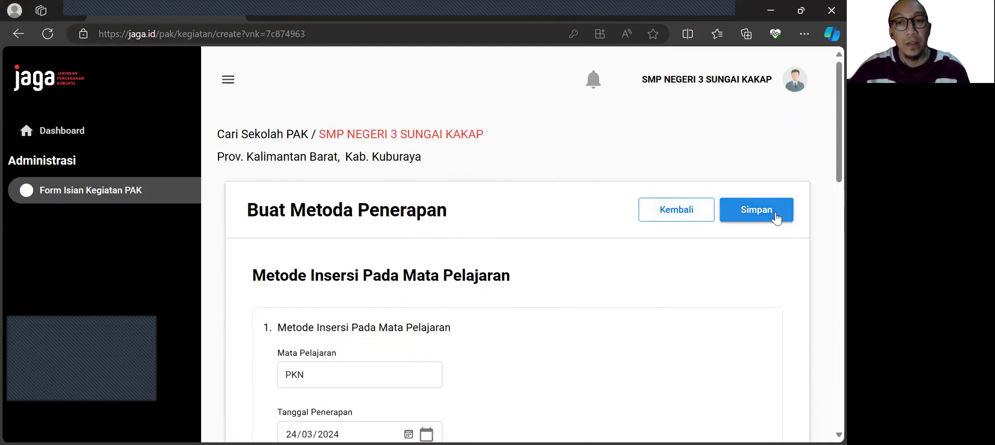
{"action": "left_click", "coordinate": [777, 217]}
Step: Check the saved method in the list of applied methods and create the school's PAK activity record for 2023-2024
{"action": "scroll", "coordinate": [513, 247], "scroll_direction": "down", "scroll_amount": 4}
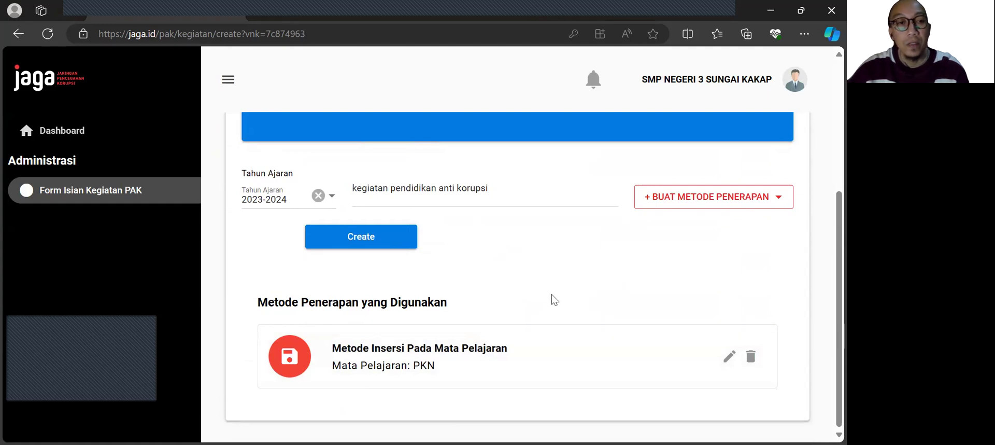
{"action": "scroll", "coordinate": [549, 295], "scroll_direction": "up", "scroll_amount": 4}
{"action": "scroll", "coordinate": [500, 305], "scroll_direction": "down", "scroll_amount": 3}
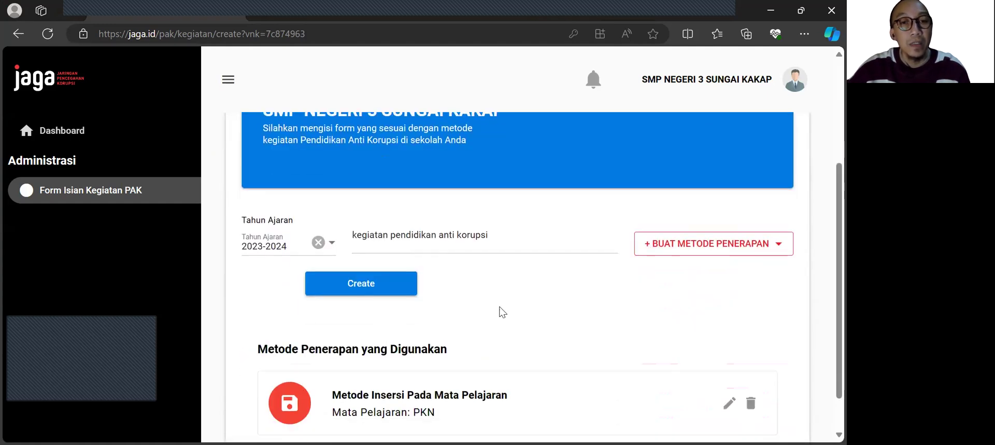
{"action": "scroll", "coordinate": [499, 311], "scroll_direction": "down", "scroll_amount": 1}
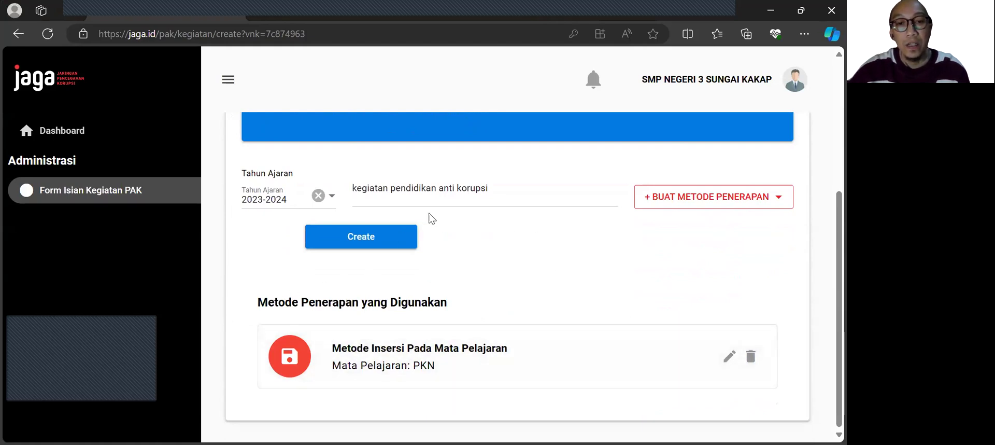
{"action": "left_click", "coordinate": [372, 243]}
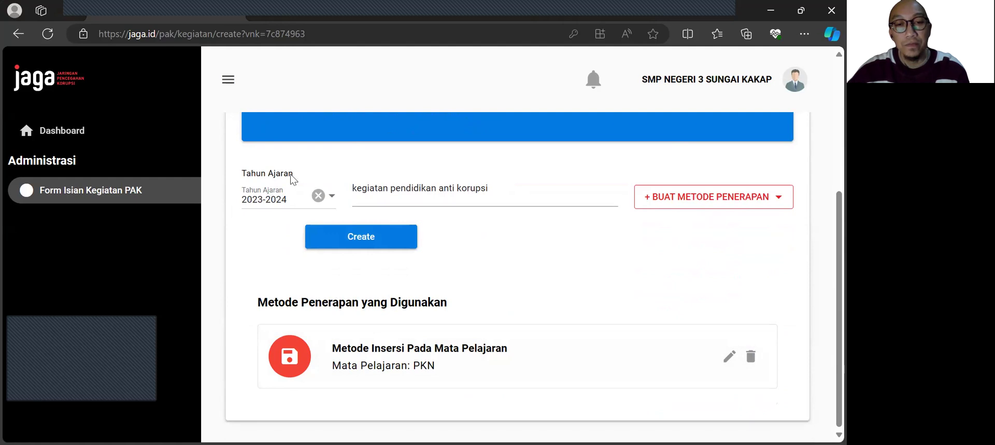
{"action": "left_click", "coordinate": [366, 238]}
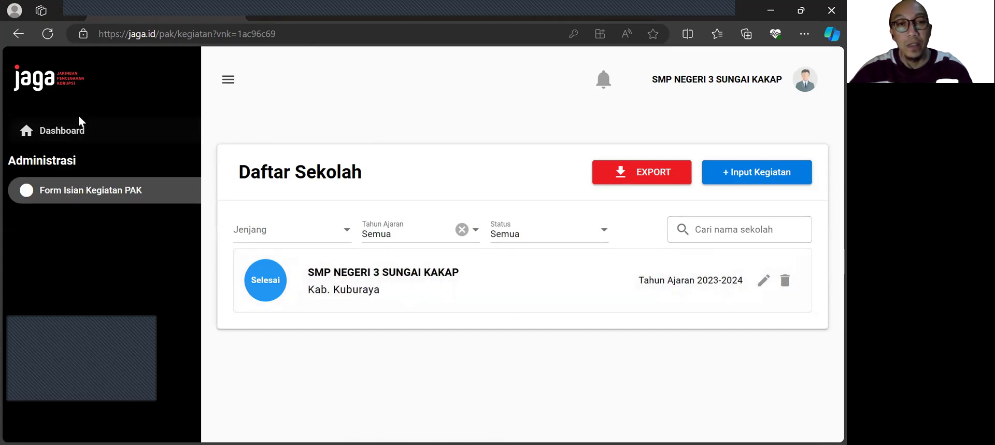
Step: Open the dashboard and check the school's row in the activity table across all its columns
{"action": "left_click", "coordinate": [107, 131]}
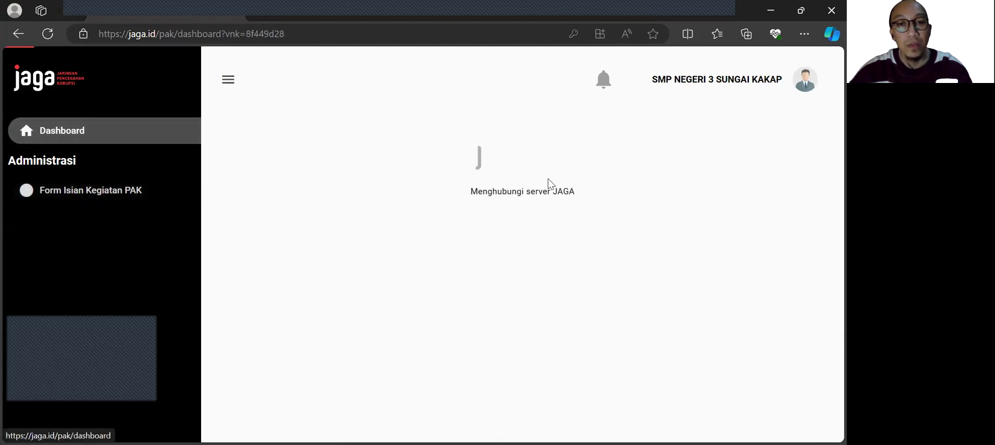
{"action": "scroll", "coordinate": [680, 228], "scroll_direction": "down", "scroll_amount": 5}
{"action": "scroll", "coordinate": [680, 229], "scroll_direction": "down", "scroll_amount": 10}
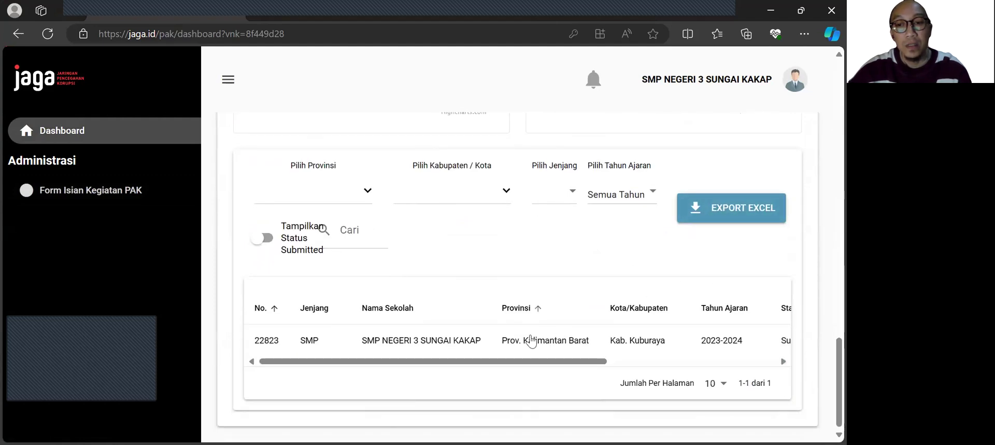
{"action": "left_click_drag", "start_coordinate": [521, 361], "coordinate": [250, 342]}
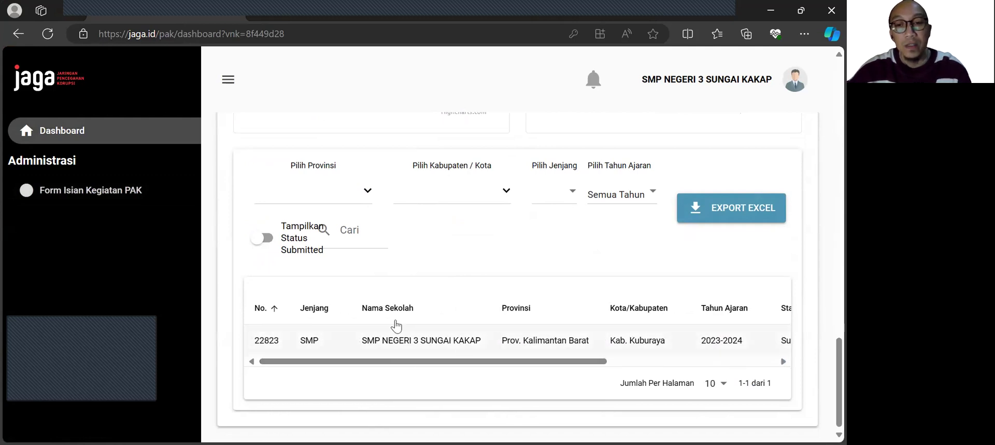
{"action": "left_click_drag", "start_coordinate": [460, 361], "coordinate": [611, 346]}
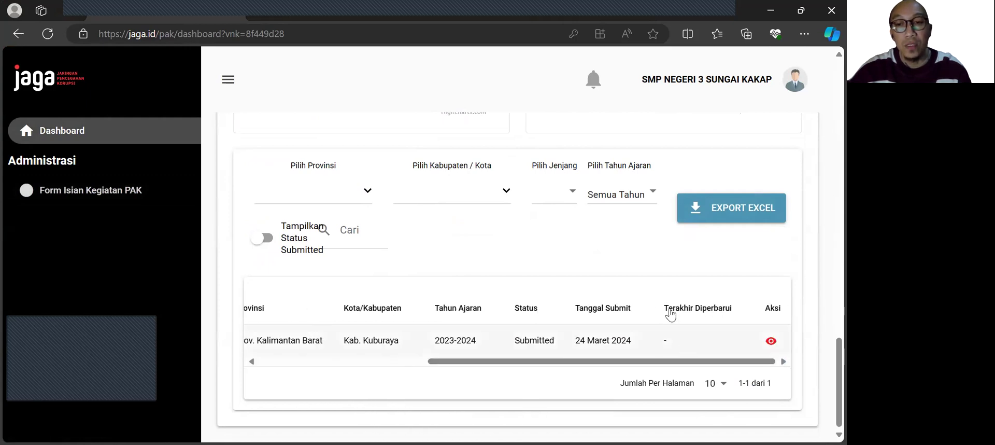
Step: Open the details of the school's submitted activity and review the Insersi Mata Pelajaran method's information, photo, file and links
{"action": "left_click", "coordinate": [771, 340]}
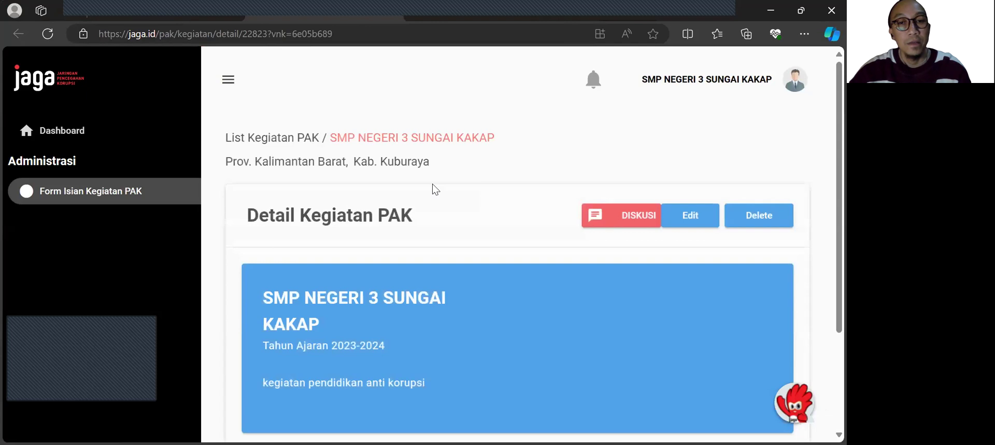
{"action": "scroll", "coordinate": [535, 259], "scroll_direction": "down", "scroll_amount": 3}
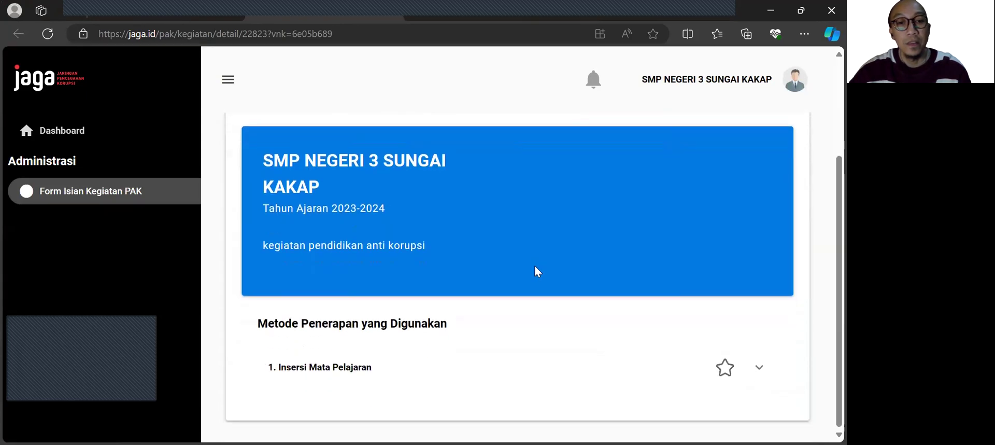
{"action": "scroll", "coordinate": [618, 308], "scroll_direction": "up", "scroll_amount": 3}
{"action": "scroll", "coordinate": [618, 307], "scroll_direction": "down", "scroll_amount": 3}
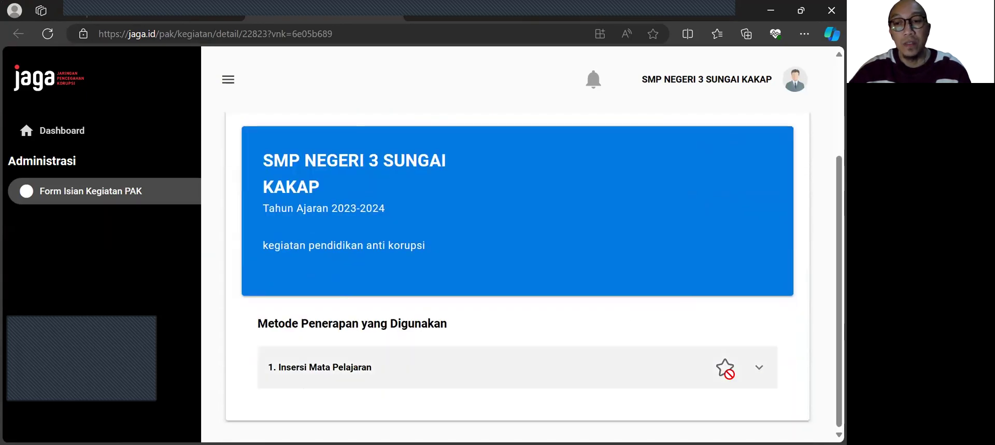
{"action": "left_click", "coordinate": [757, 368]}
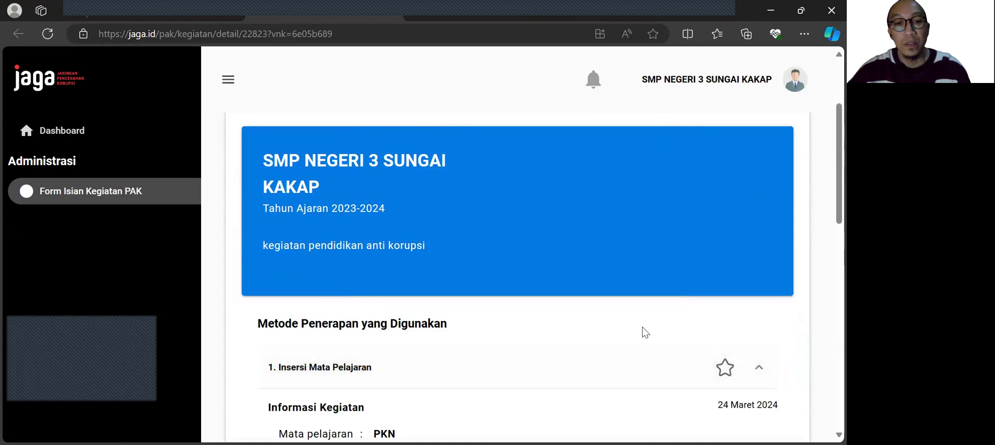
{"action": "scroll", "coordinate": [642, 326], "scroll_direction": "down", "scroll_amount": 1}
{"action": "scroll", "coordinate": [486, 329], "scroll_direction": "down", "scroll_amount": 10}
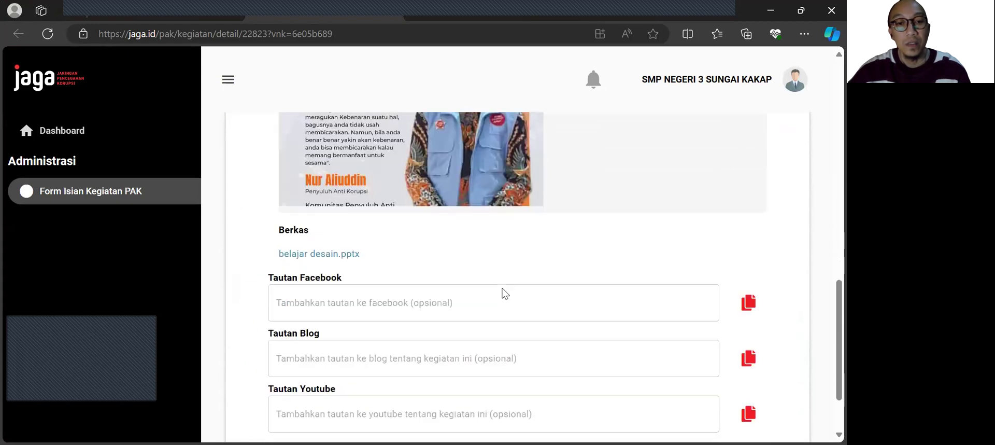
Step: Open the discussion of the school's PAK activity record, check its message field and close it without sending anything
{"action": "scroll", "coordinate": [523, 290], "scroll_direction": "up", "scroll_amount": 15}
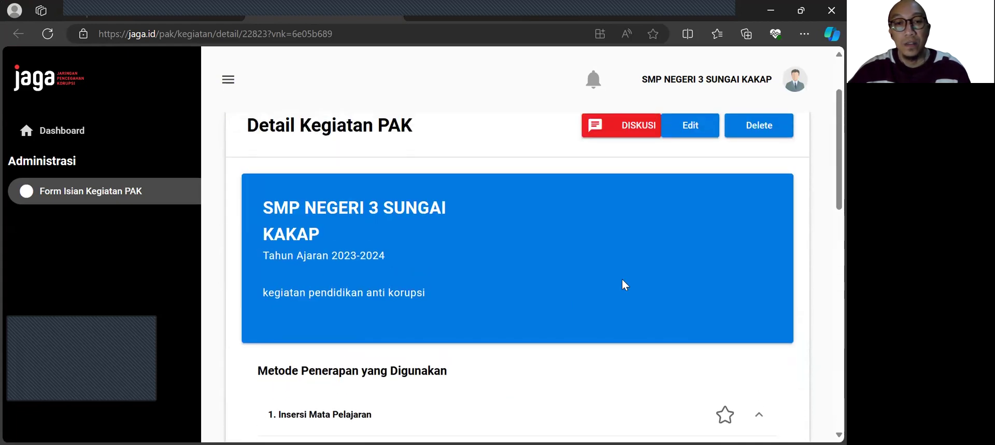
{"action": "scroll", "coordinate": [622, 279], "scroll_direction": "down", "scroll_amount": 3}
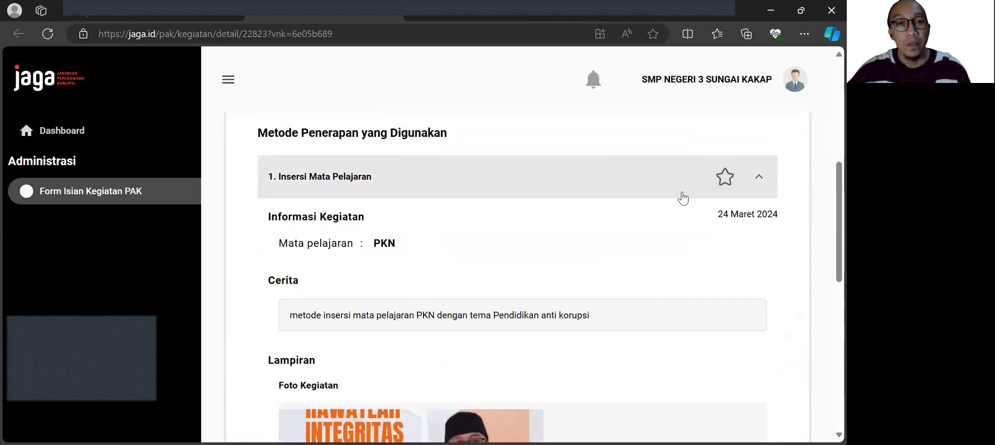
{"action": "scroll", "coordinate": [682, 194], "scroll_direction": "up", "scroll_amount": 5}
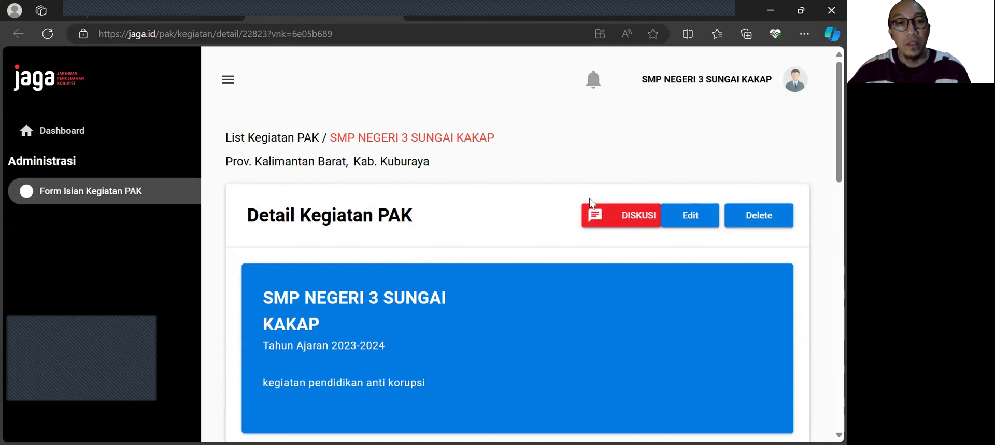
{"action": "left_click", "coordinate": [596, 220]}
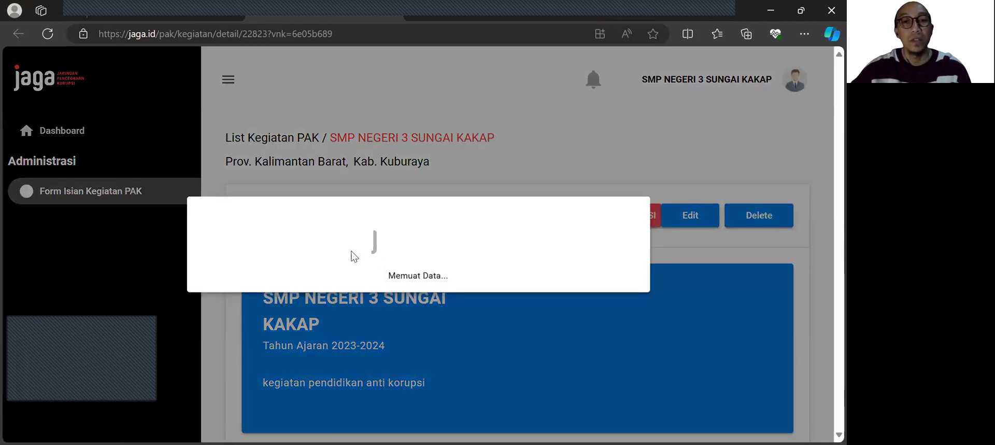
{"action": "left_click", "coordinate": [265, 279]}
{"action": "left_click", "coordinate": [628, 197]}
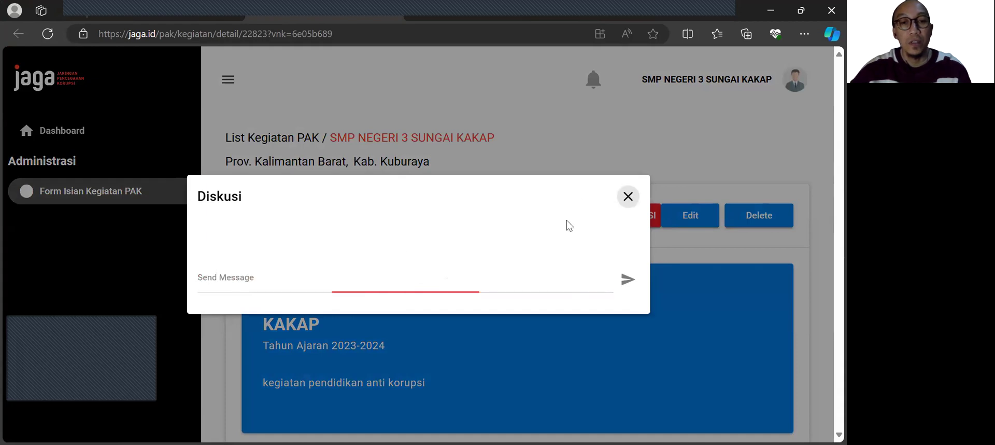
{"action": "scroll", "coordinate": [427, 263], "scroll_direction": "down", "scroll_amount": 6}
{"action": "scroll", "coordinate": [438, 261], "scroll_direction": "down", "scroll_amount": 5}
{"action": "scroll", "coordinate": [440, 262], "scroll_direction": "up", "scroll_amount": 12}
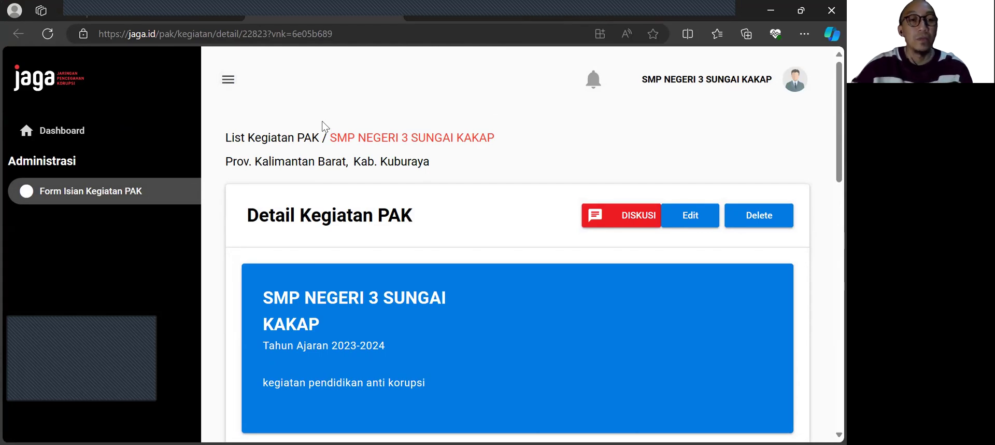
{"action": "left_click", "coordinate": [224, 81]}
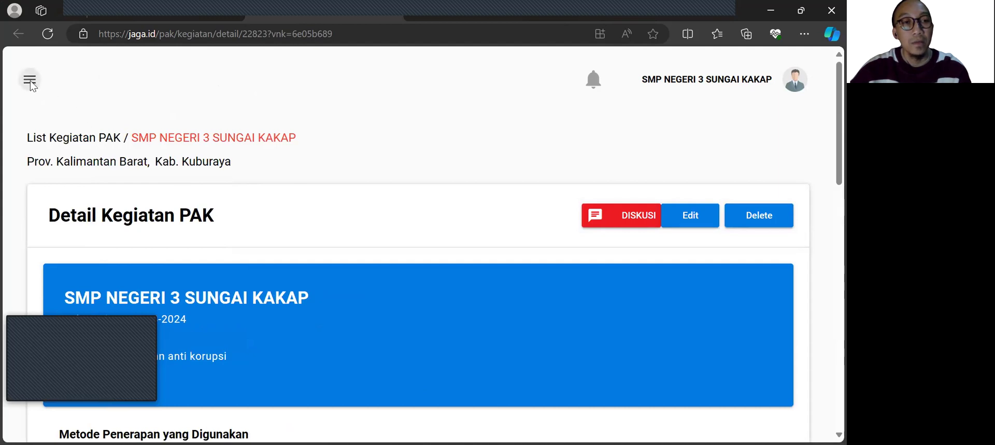
{"action": "left_click", "coordinate": [30, 80]}
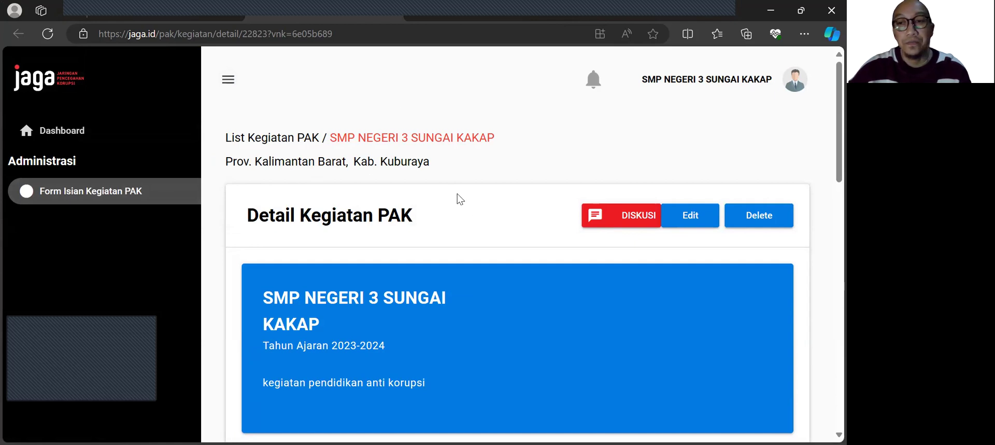
Step: Delete the school's PAK activity record for school year 2023-2024 and confirm the permanent deletion
{"action": "scroll", "coordinate": [314, 204], "scroll_direction": "down", "scroll_amount": 5}
{"action": "scroll", "coordinate": [462, 228], "scroll_direction": "down", "scroll_amount": 13}
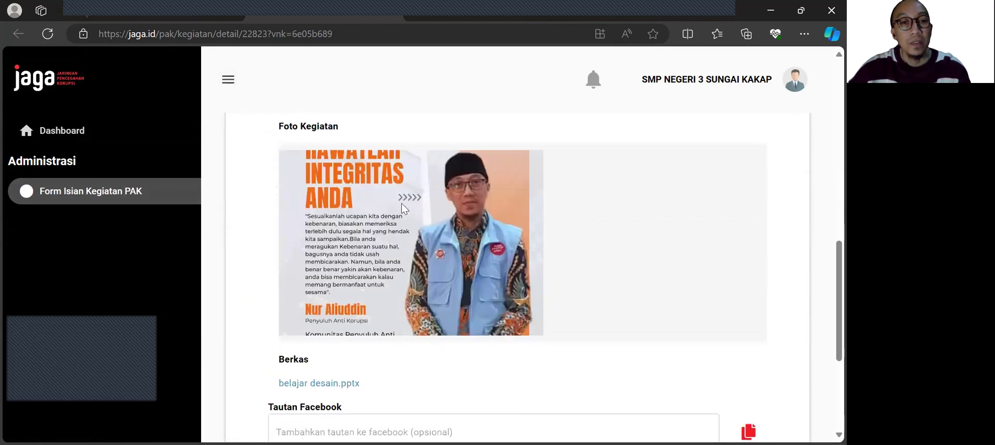
{"action": "scroll", "coordinate": [479, 228], "scroll_direction": "up", "scroll_amount": 9}
{"action": "scroll", "coordinate": [481, 230], "scroll_direction": "up", "scroll_amount": 7}
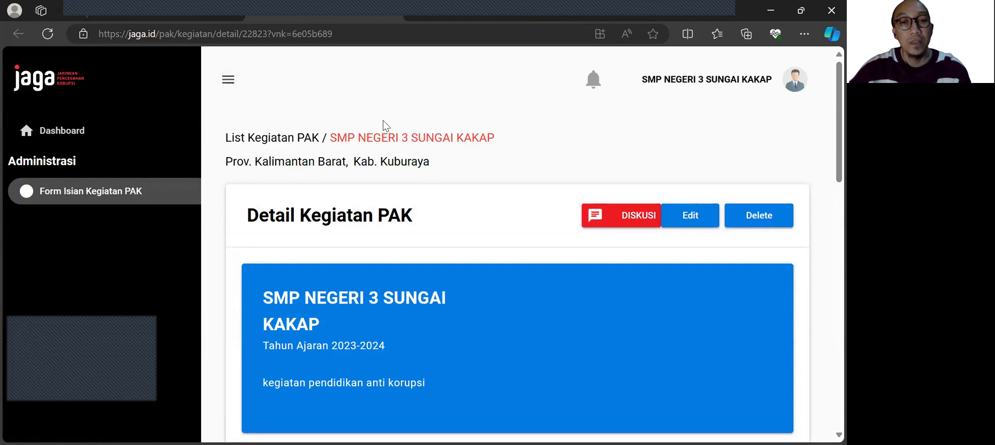
{"action": "left_click", "coordinate": [757, 219]}
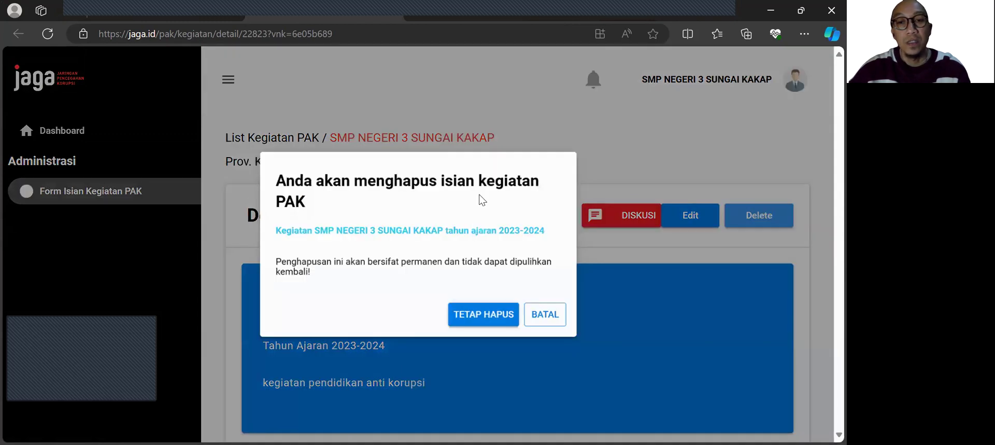
{"action": "left_click", "coordinate": [494, 316]}
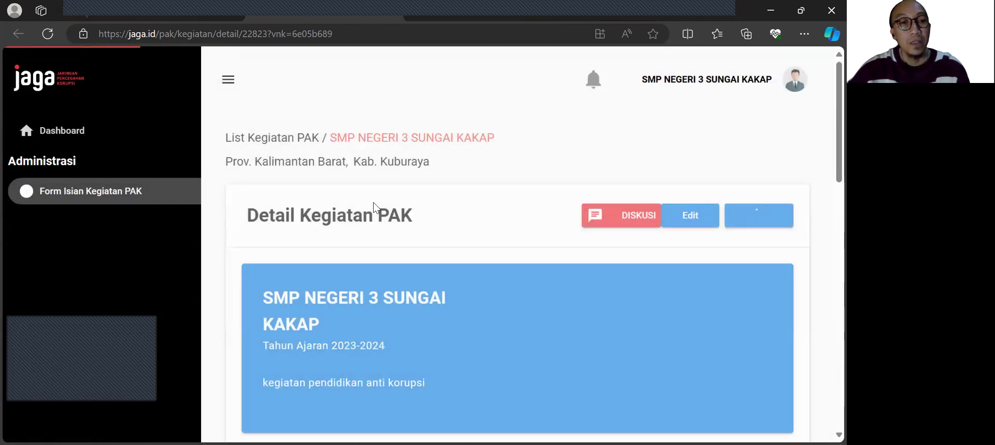